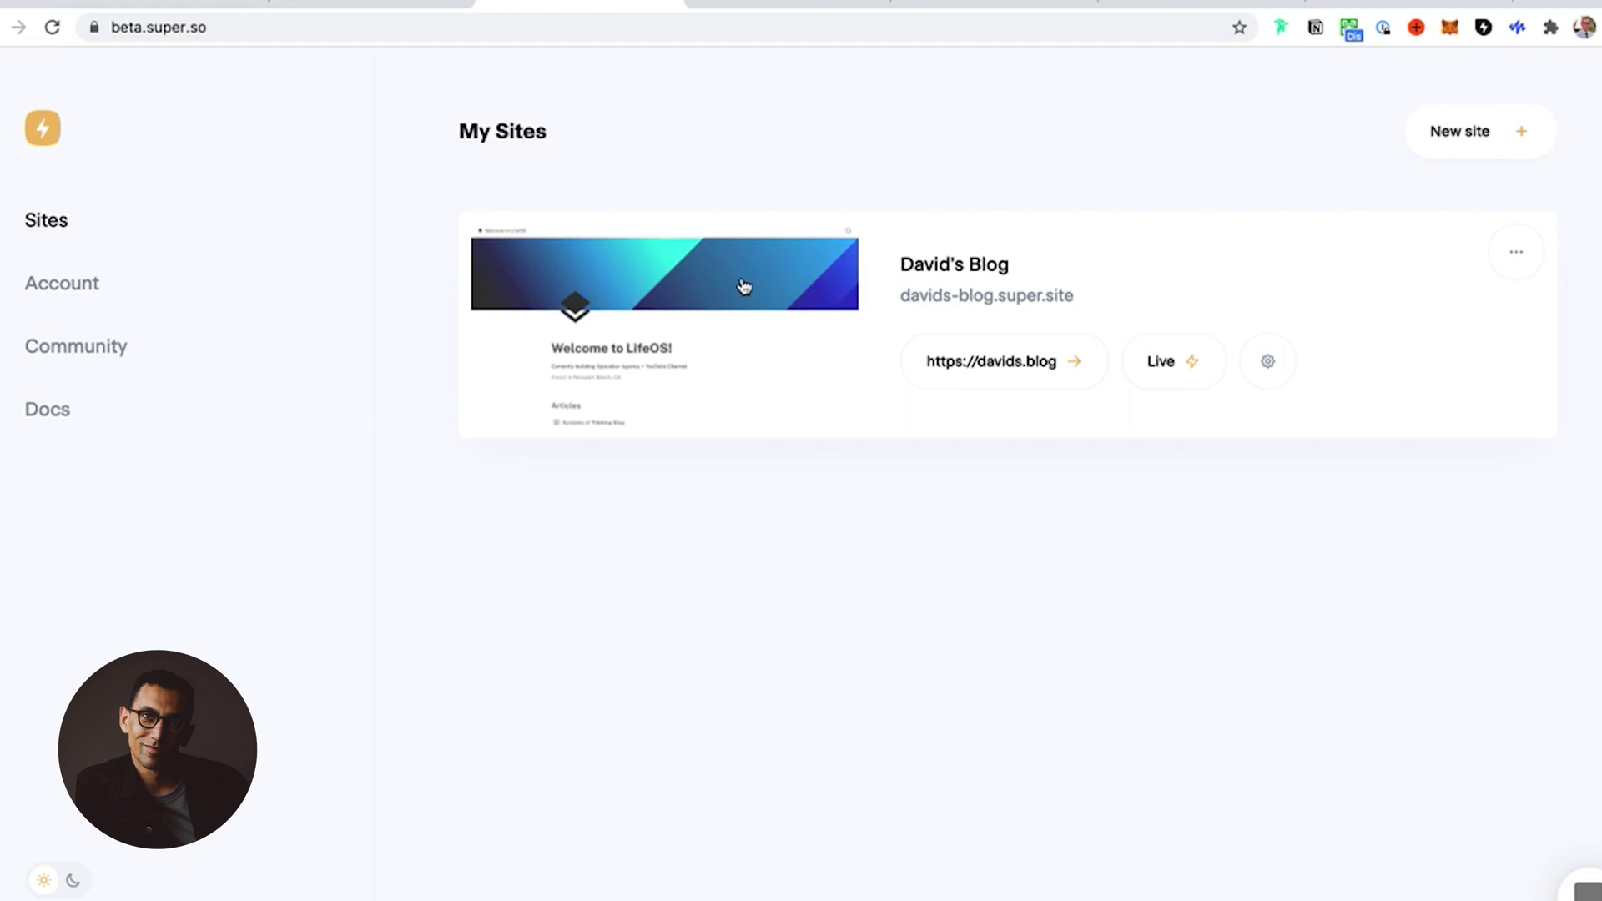
- Open the David's Blog site from the My Sites page
{"action": "left_click", "coordinate": [740, 286]}
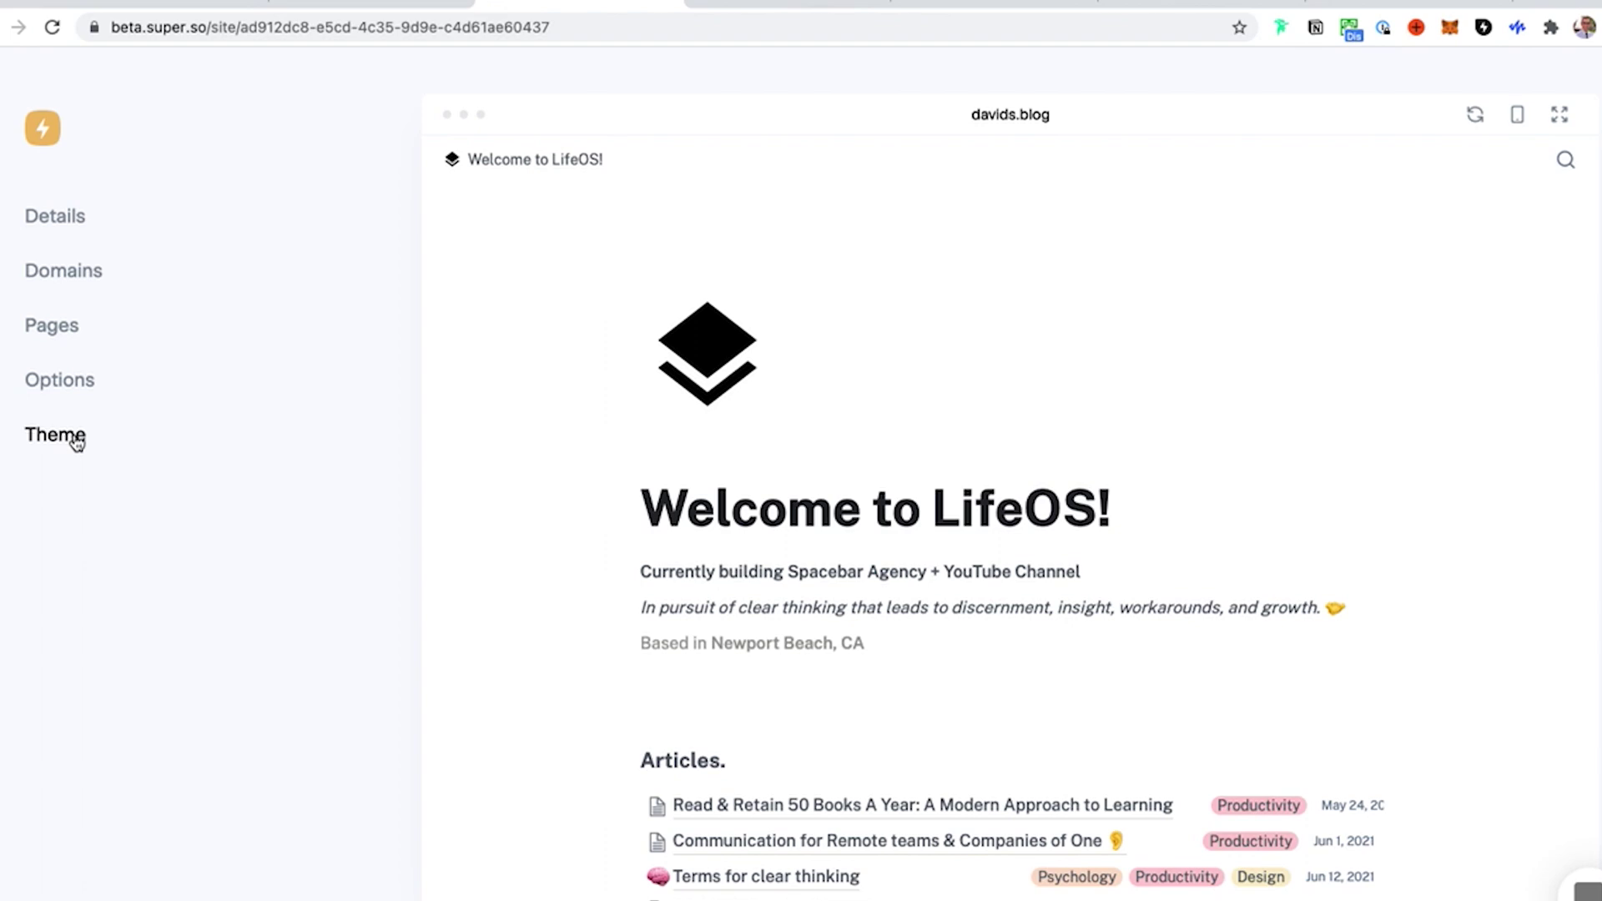
- Check the site Details, then view Domains: davids-blog.super.site and custom domain davids.blog
{"action": "left_click", "coordinate": [73, 216]}
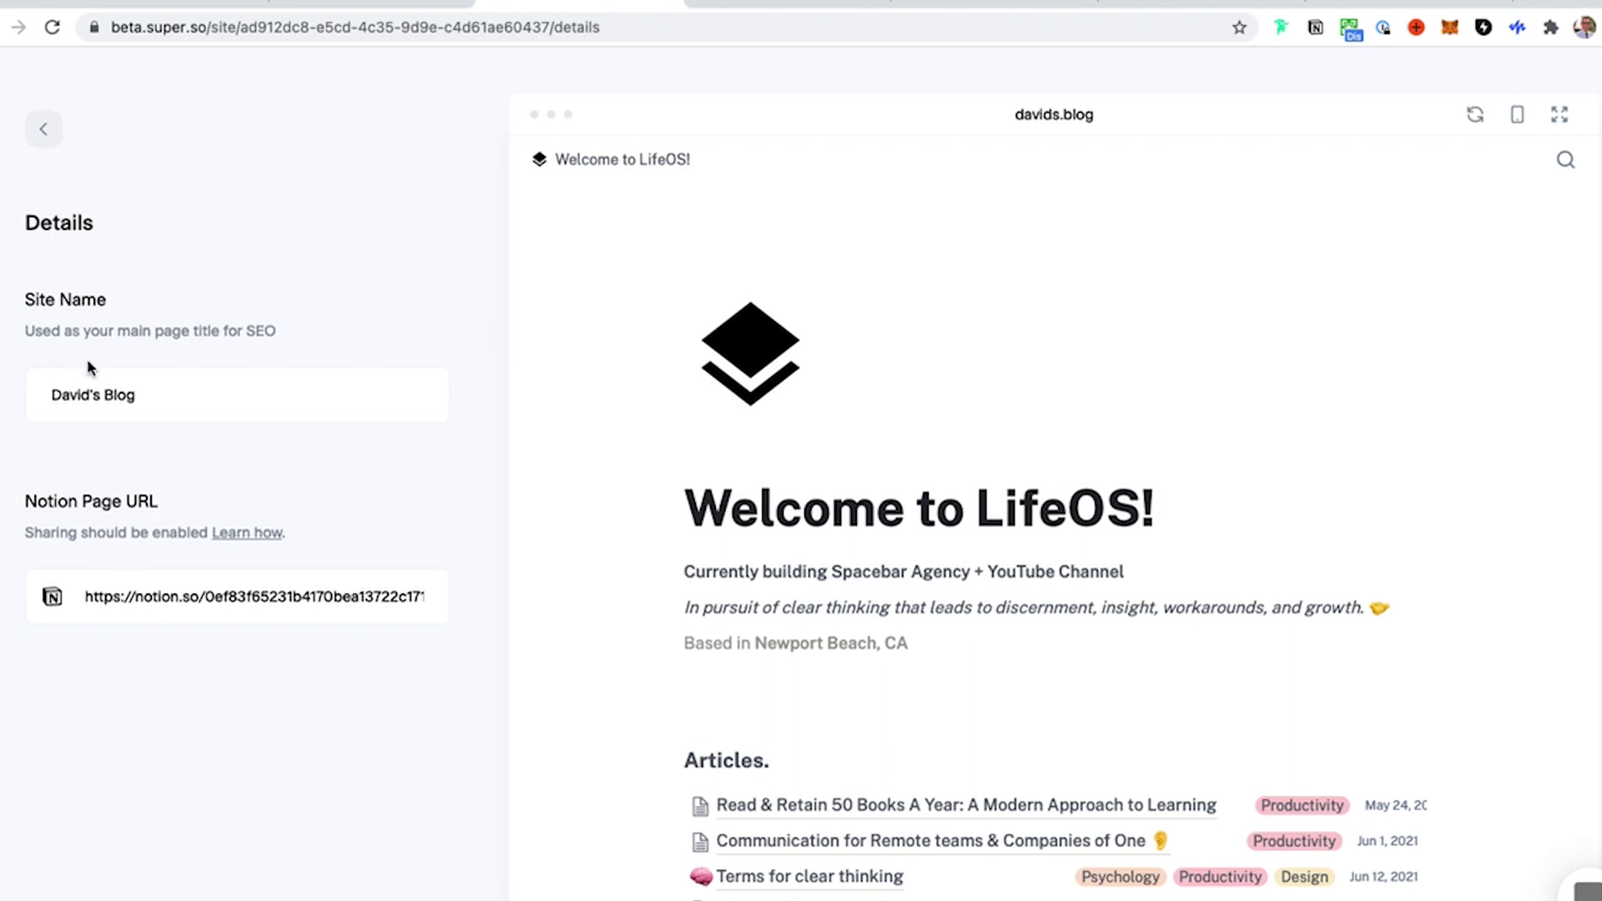
{"action": "left_click", "coordinate": [40, 129]}
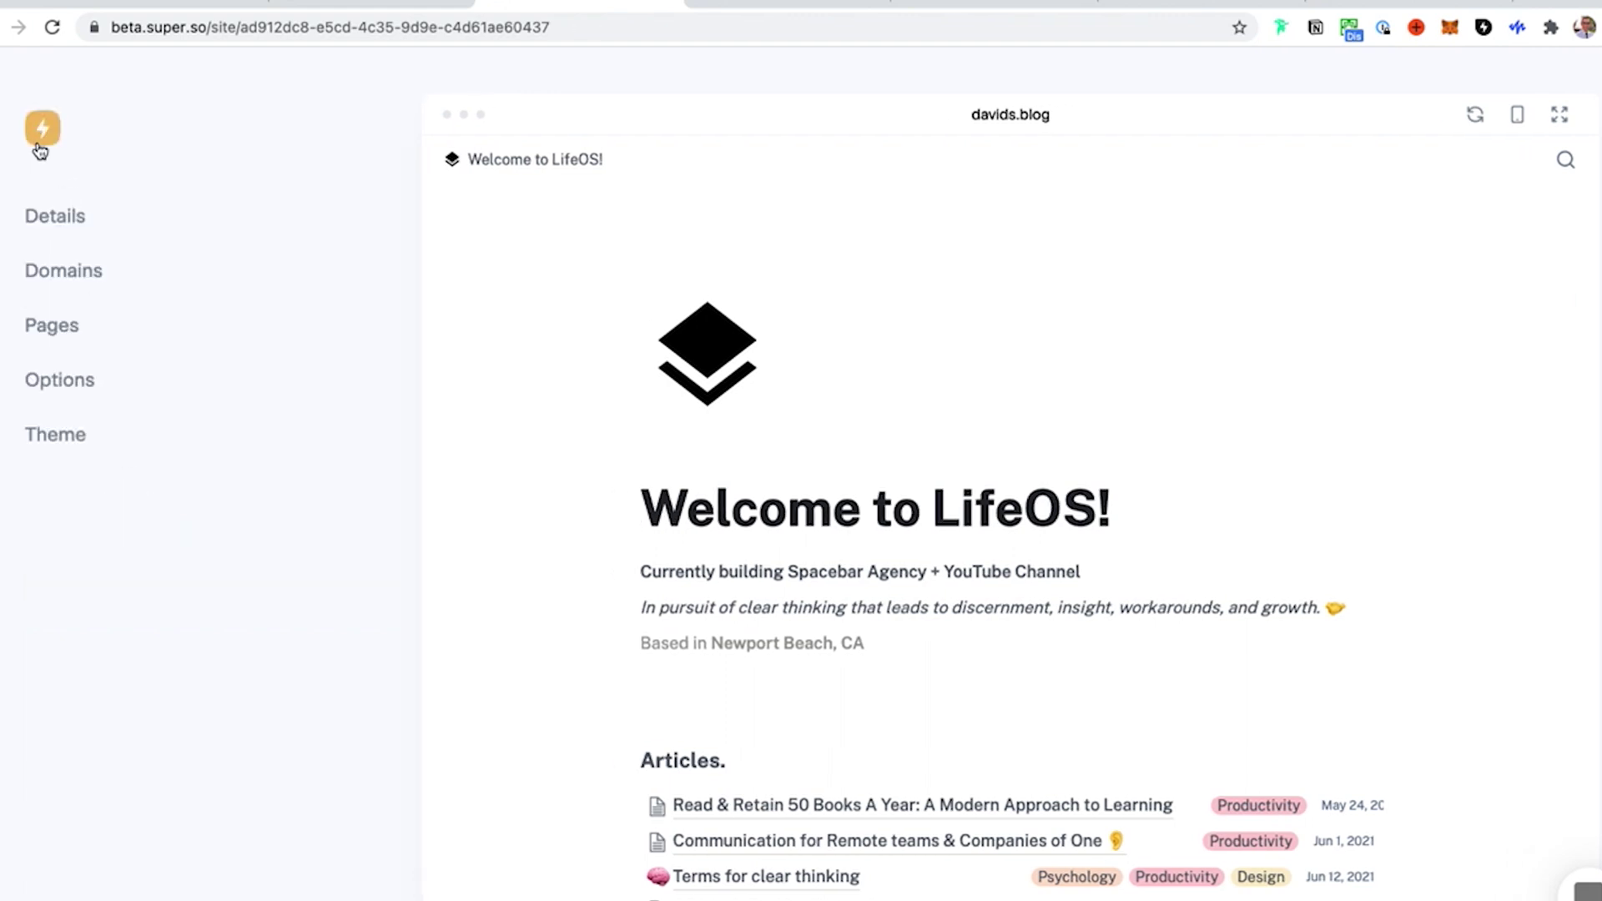
{"action": "left_click", "coordinate": [63, 270]}
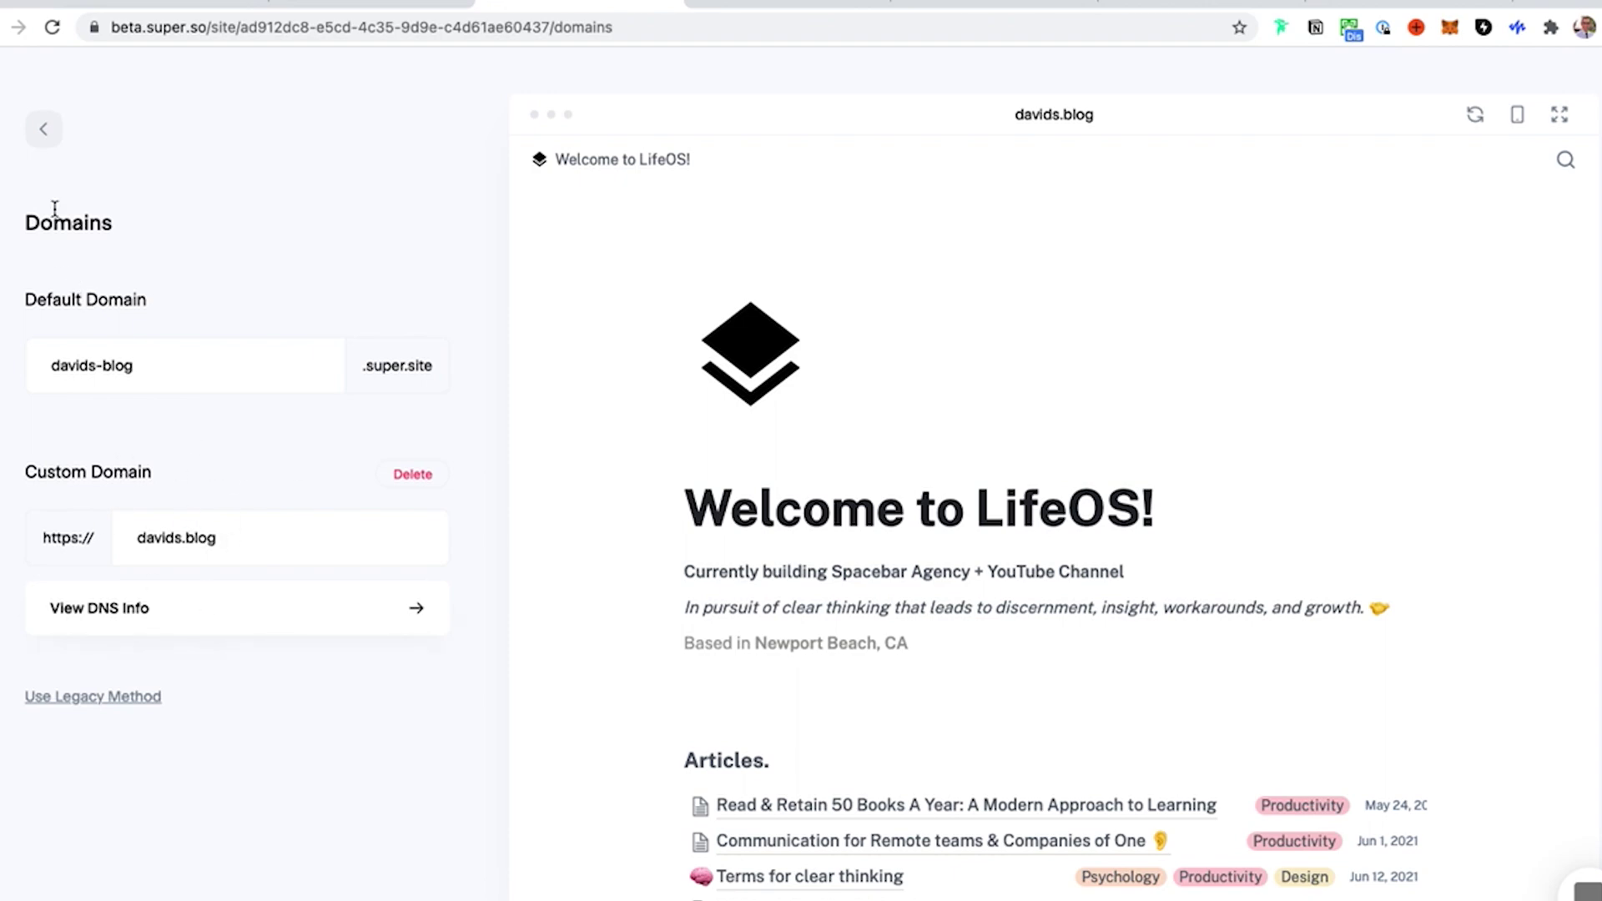
- Review the Pages list and the home page's SEO title and description, then return to the settings menu
{"action": "left_click", "coordinate": [45, 130]}
{"action": "left_click", "coordinate": [58, 344]}
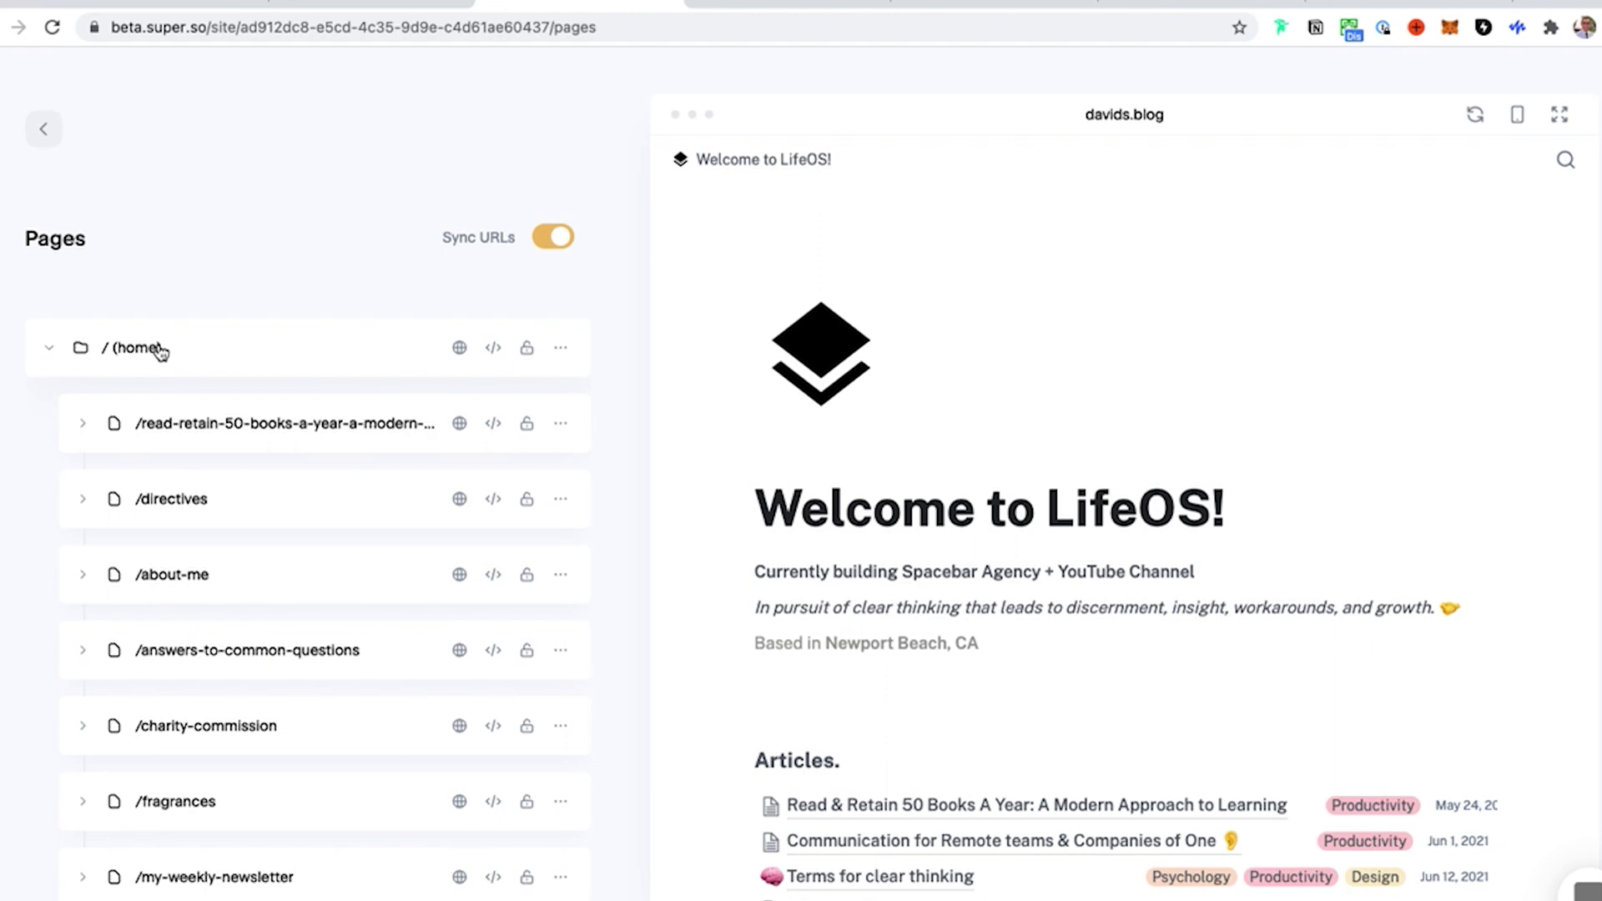
{"action": "left_click", "coordinate": [459, 347]}
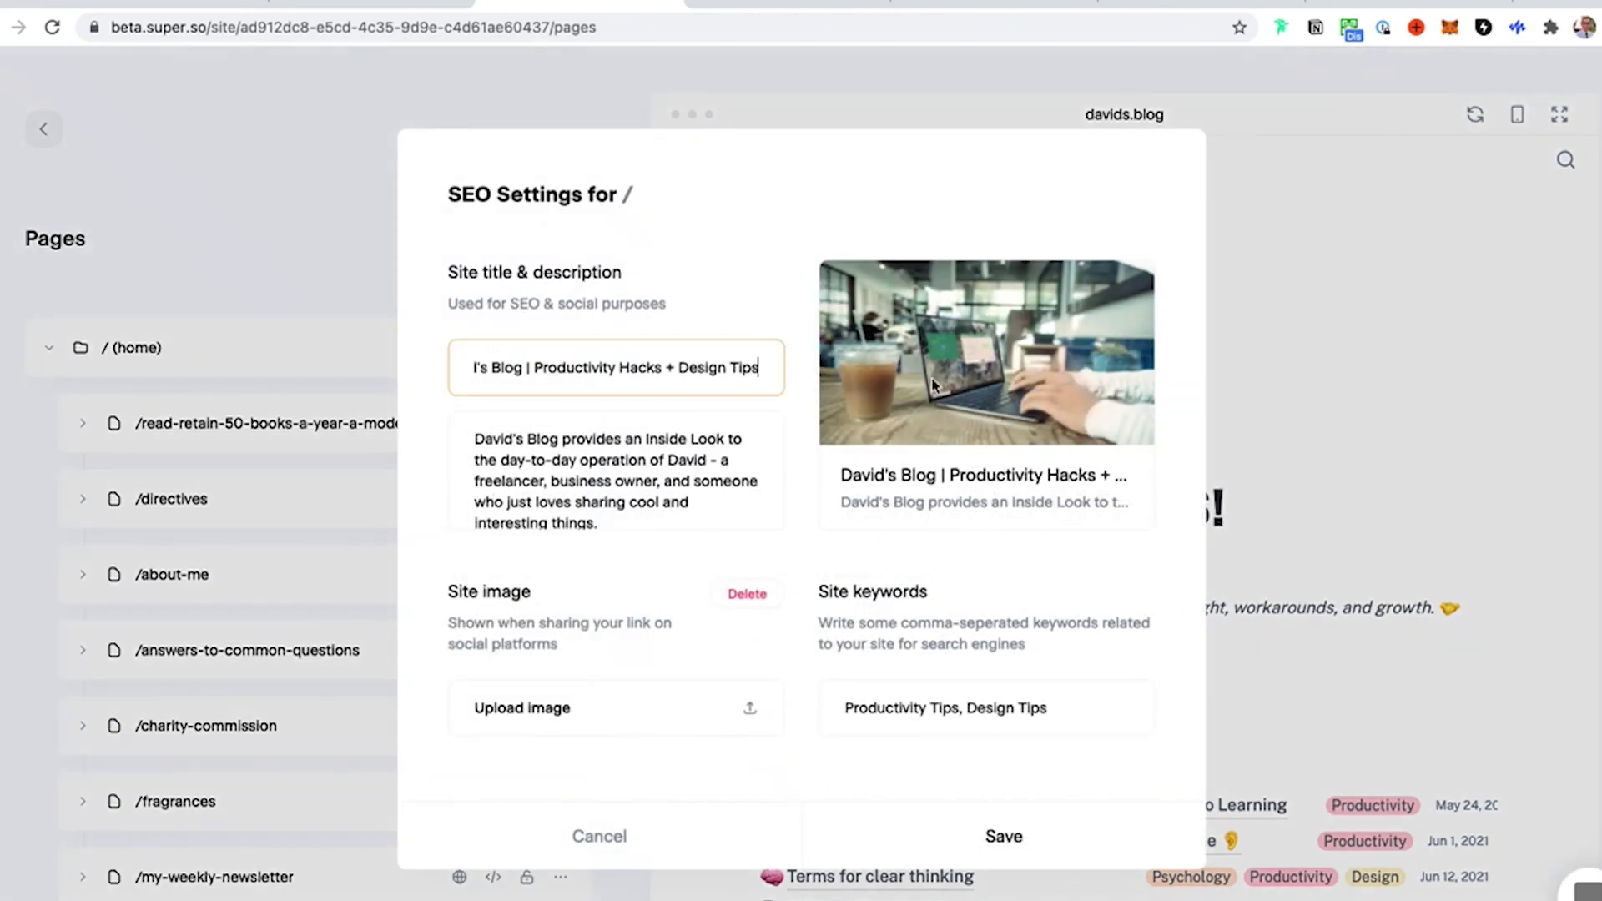
{"action": "left_click", "coordinate": [347, 312]}
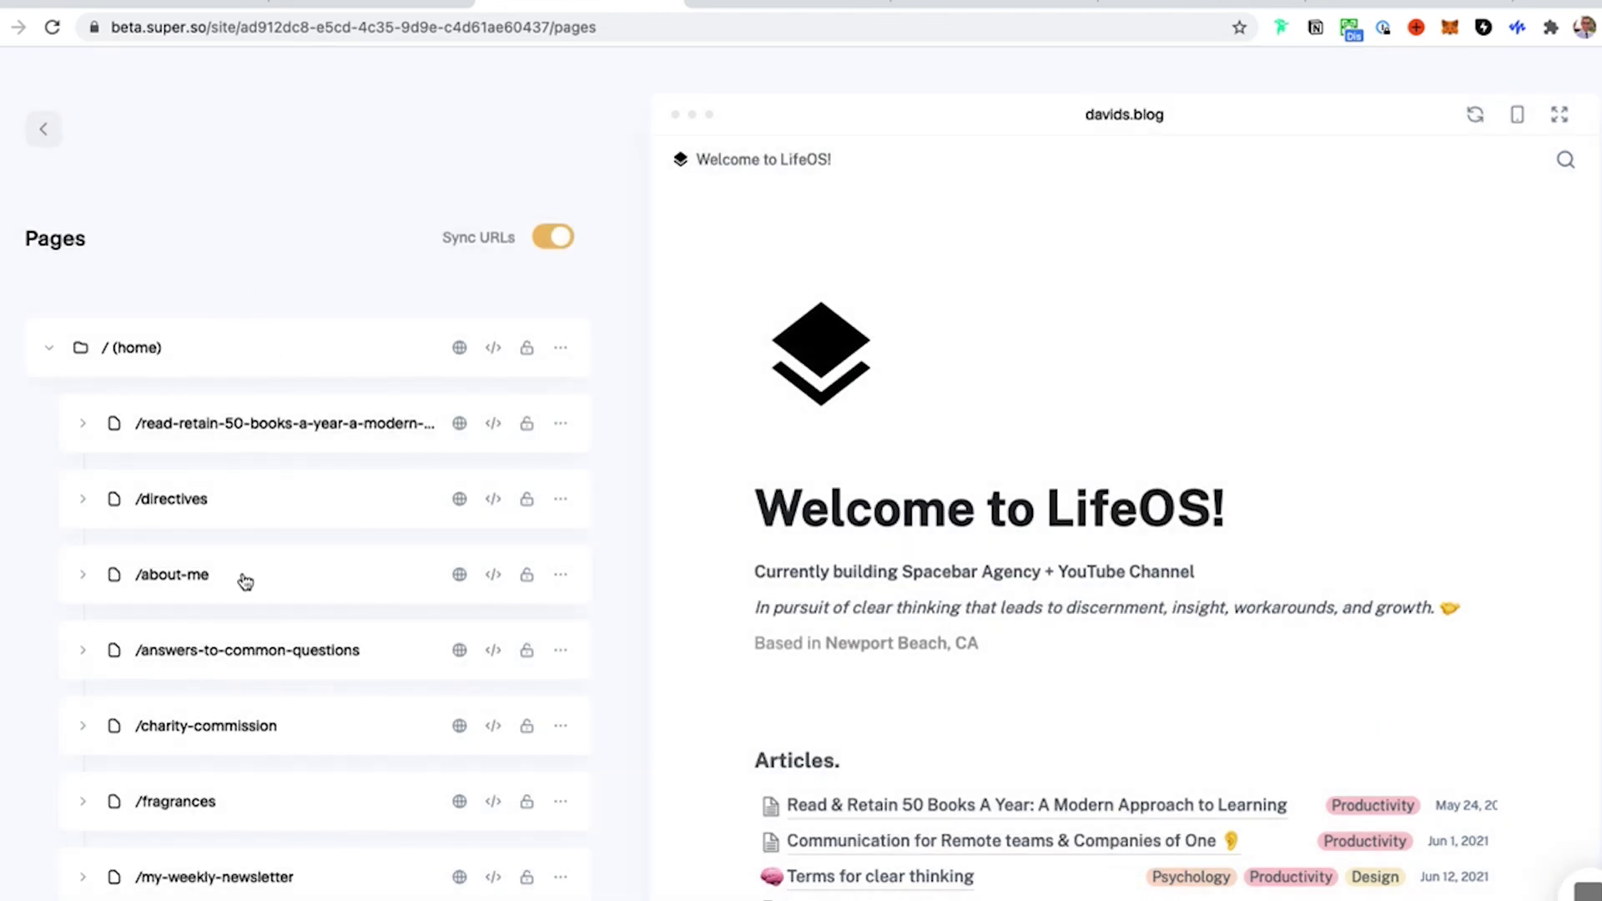
{"action": "left_click", "coordinate": [45, 126]}
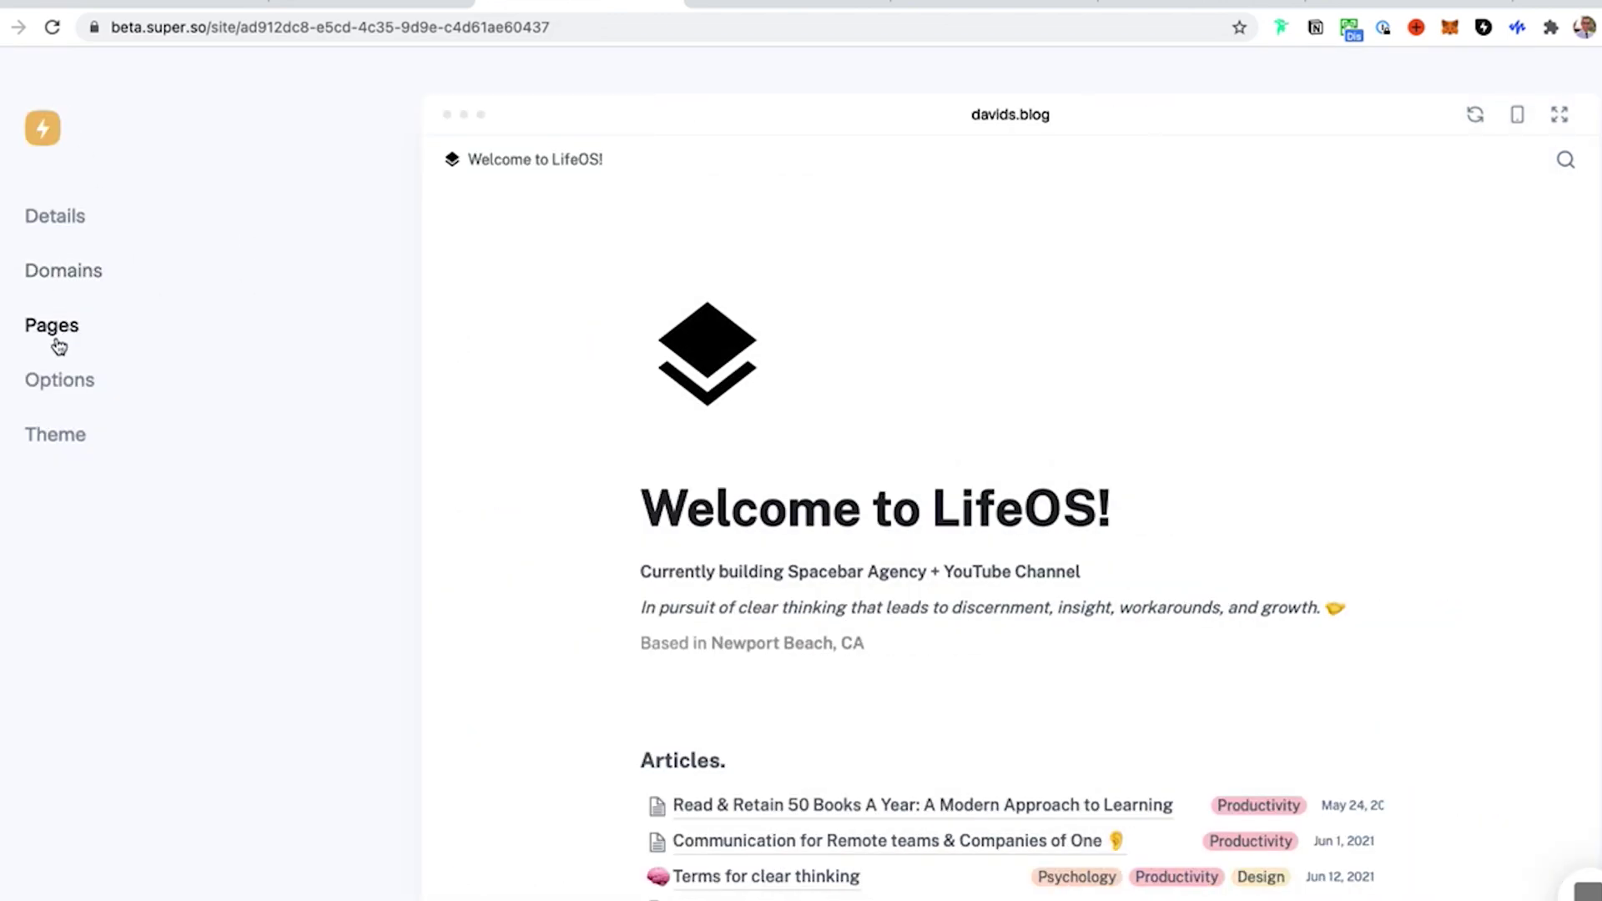
- Browse the site Options, then view Theme with the Blackout colour theme and Public Sans font
{"action": "left_click", "coordinate": [59, 396]}
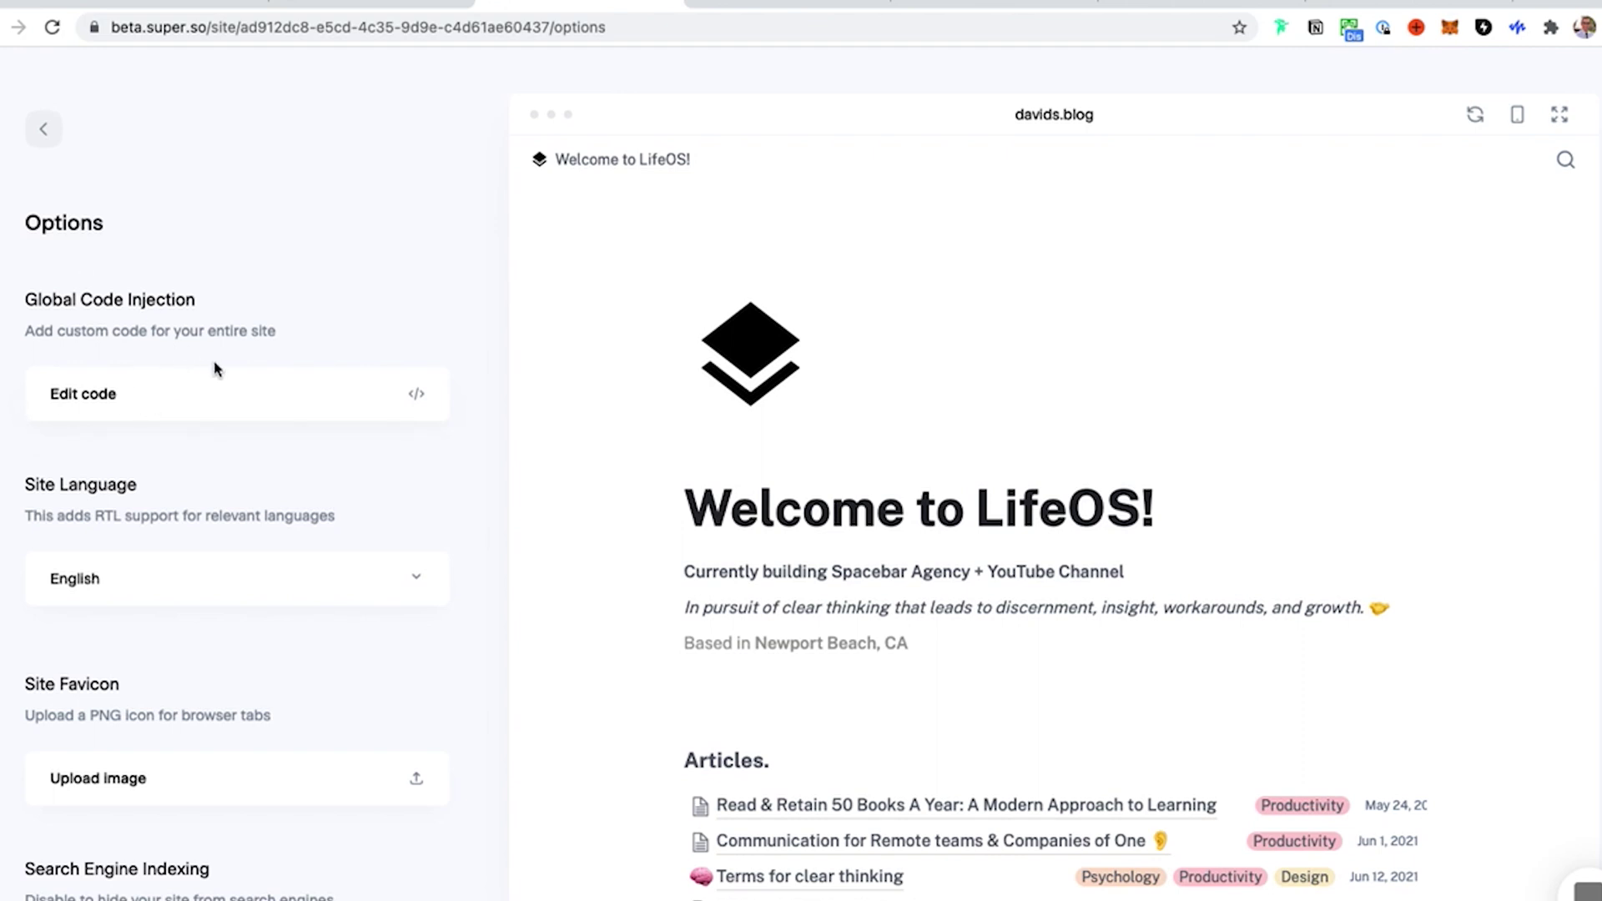
{"action": "scroll", "coordinate": [192, 350], "scroll_direction": "down", "scroll_amount": 6}
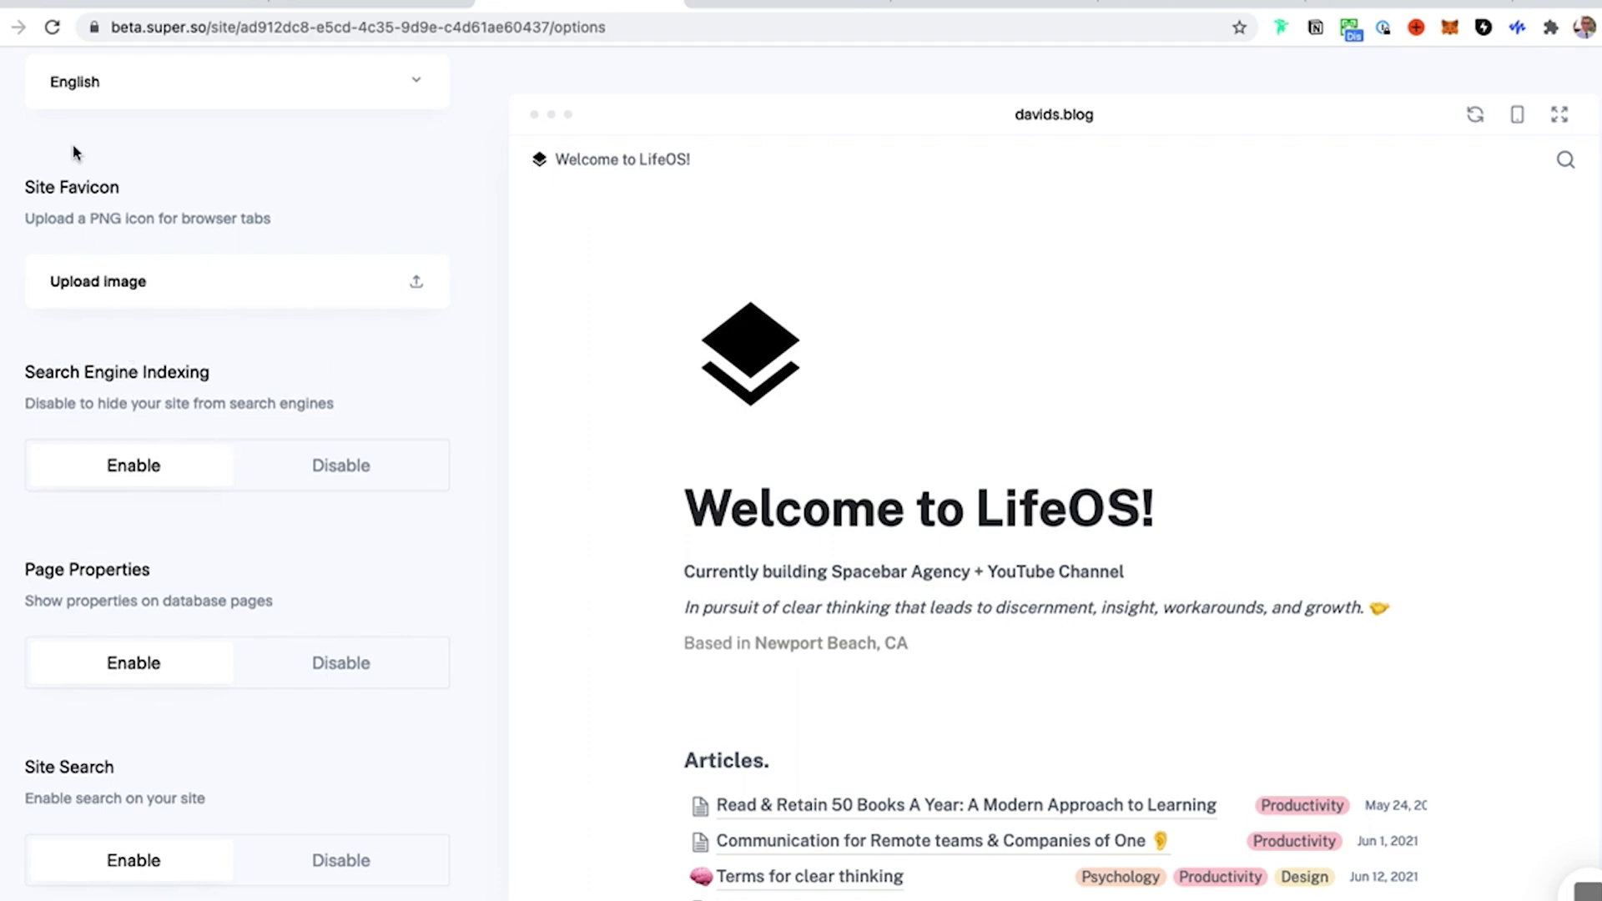
{"action": "scroll", "coordinate": [61, 140], "scroll_direction": "up", "scroll_amount": 5}
{"action": "left_click", "coordinate": [44, 134]}
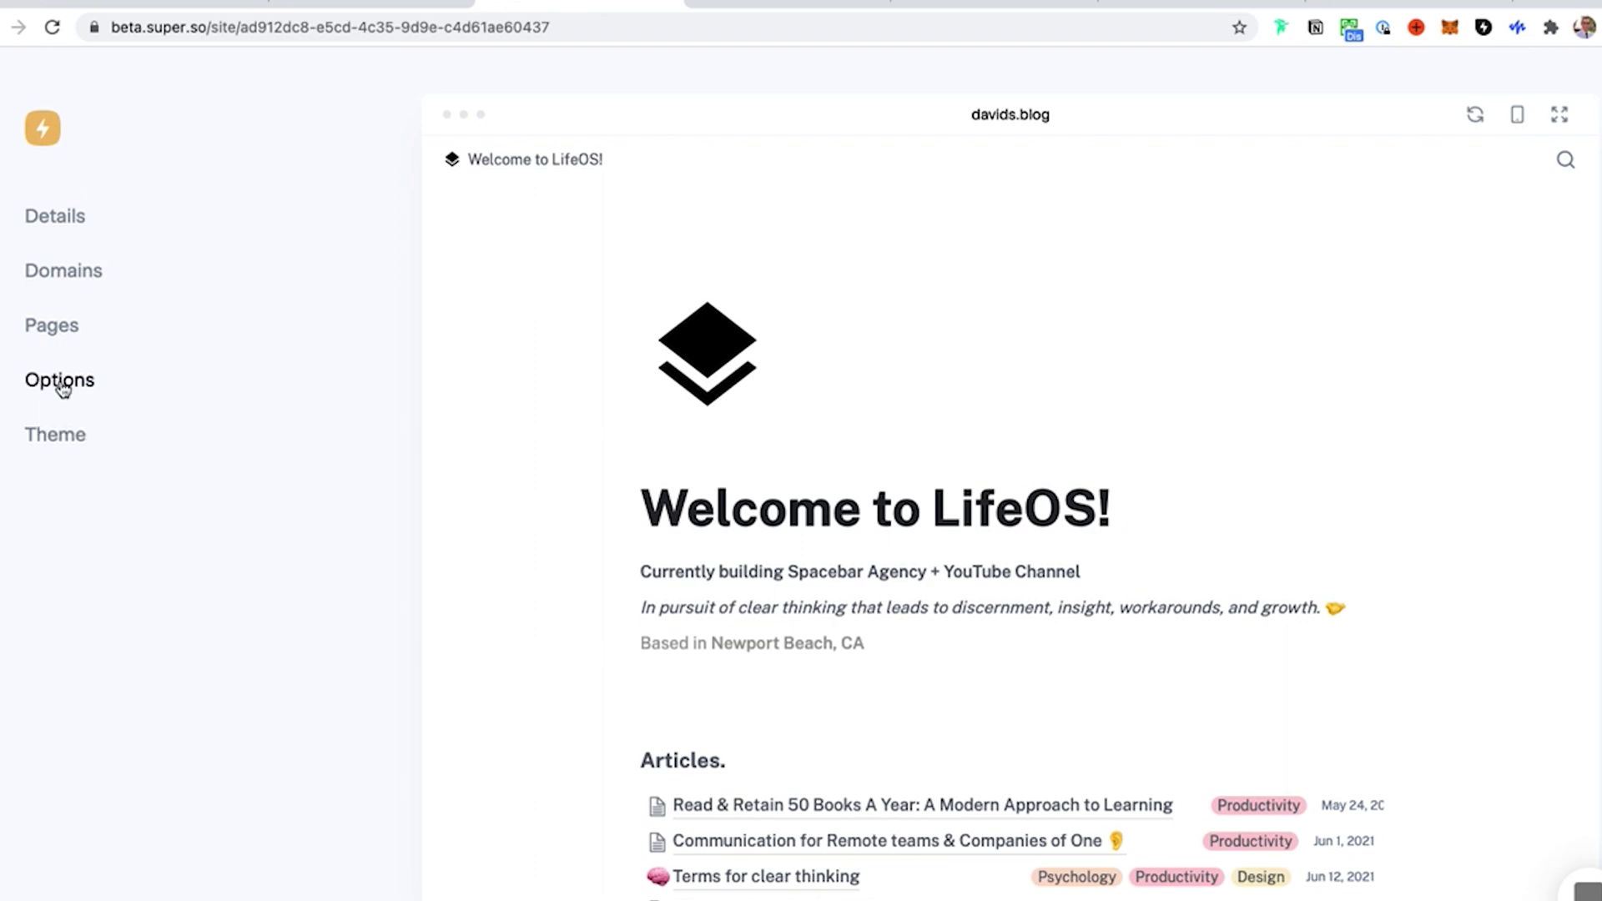
{"action": "left_click", "coordinate": [60, 382]}
{"action": "left_click", "coordinate": [43, 129]}
{"action": "left_click", "coordinate": [63, 432]}
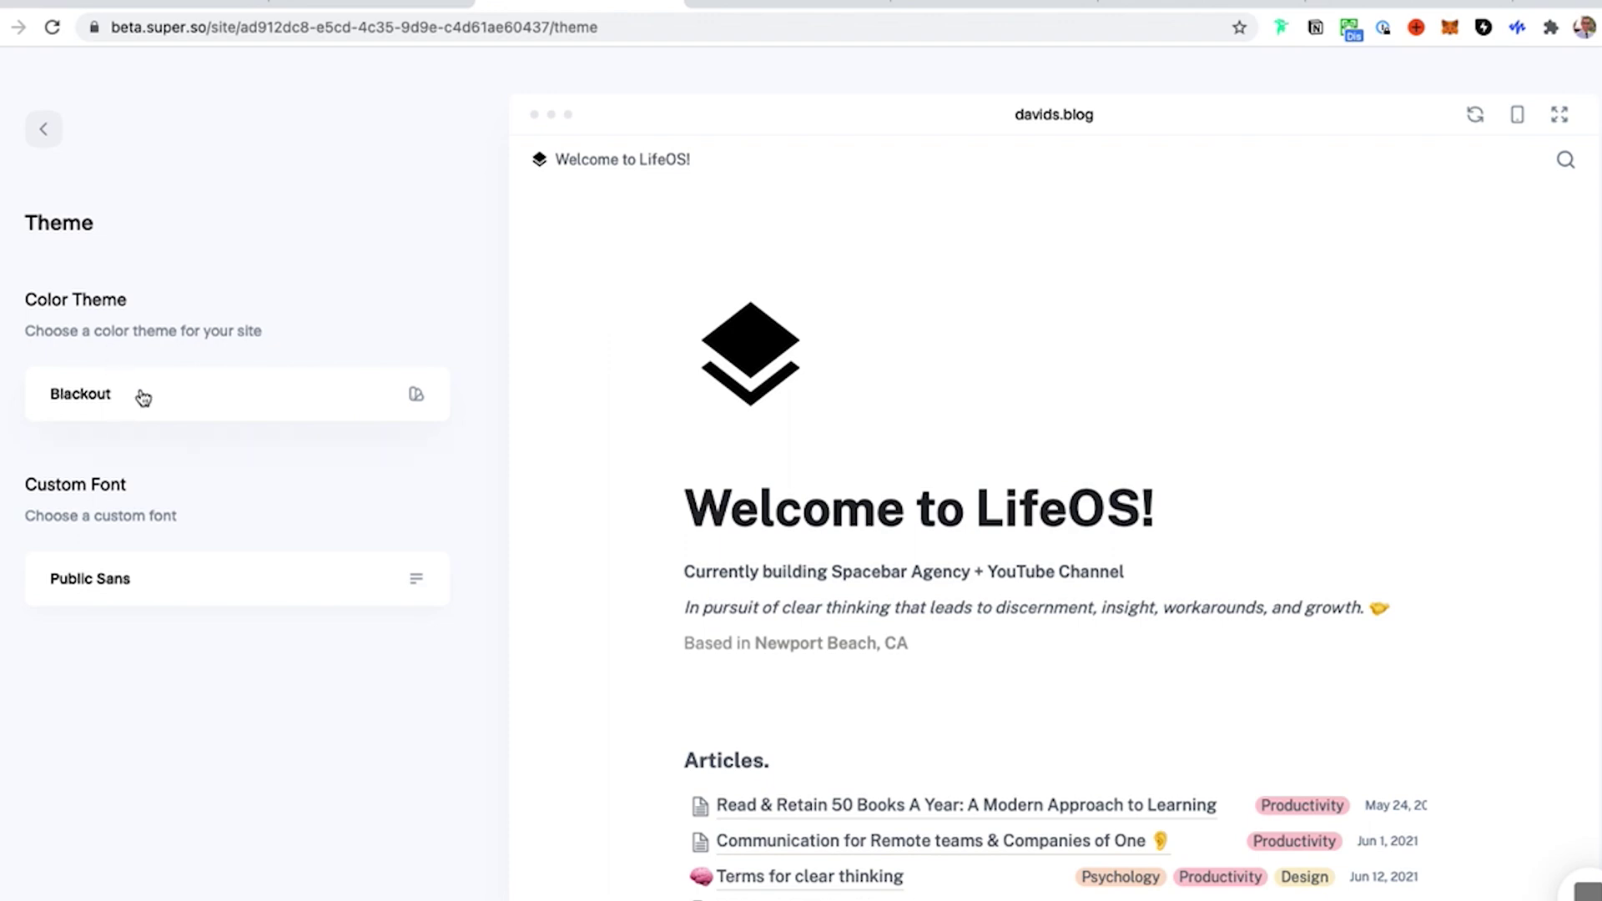
- Return from the Theme panel to the site settings menu
{"action": "left_click", "coordinate": [43, 128]}
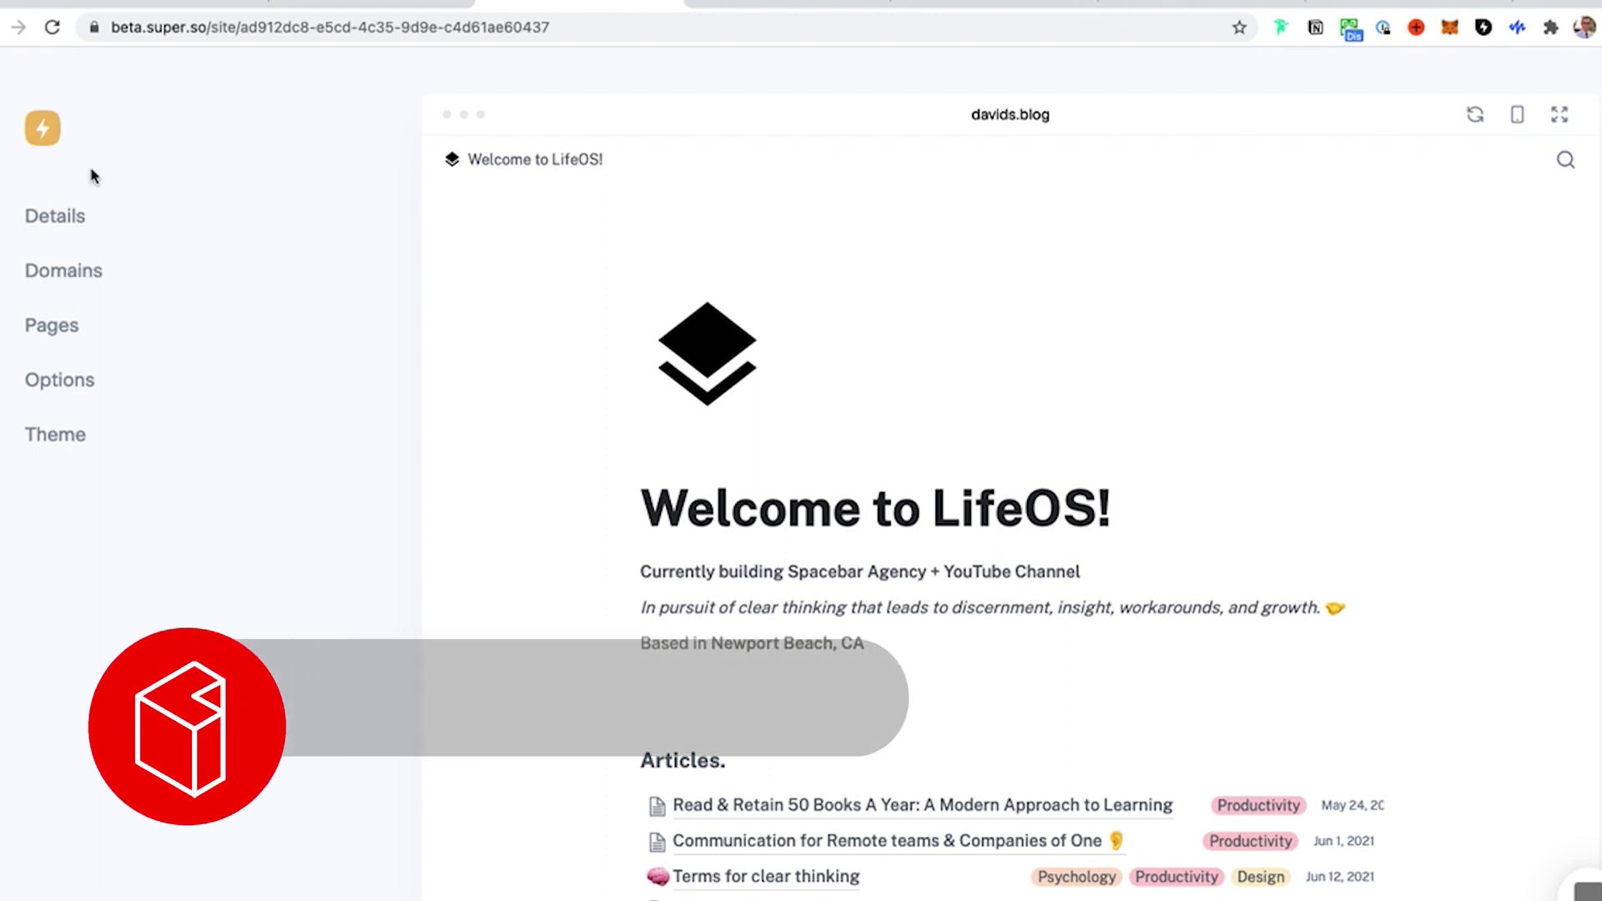
- Review the A and CNAME DNS records for davids.blog in the Domains settings
{"action": "left_click", "coordinate": [77, 272]}
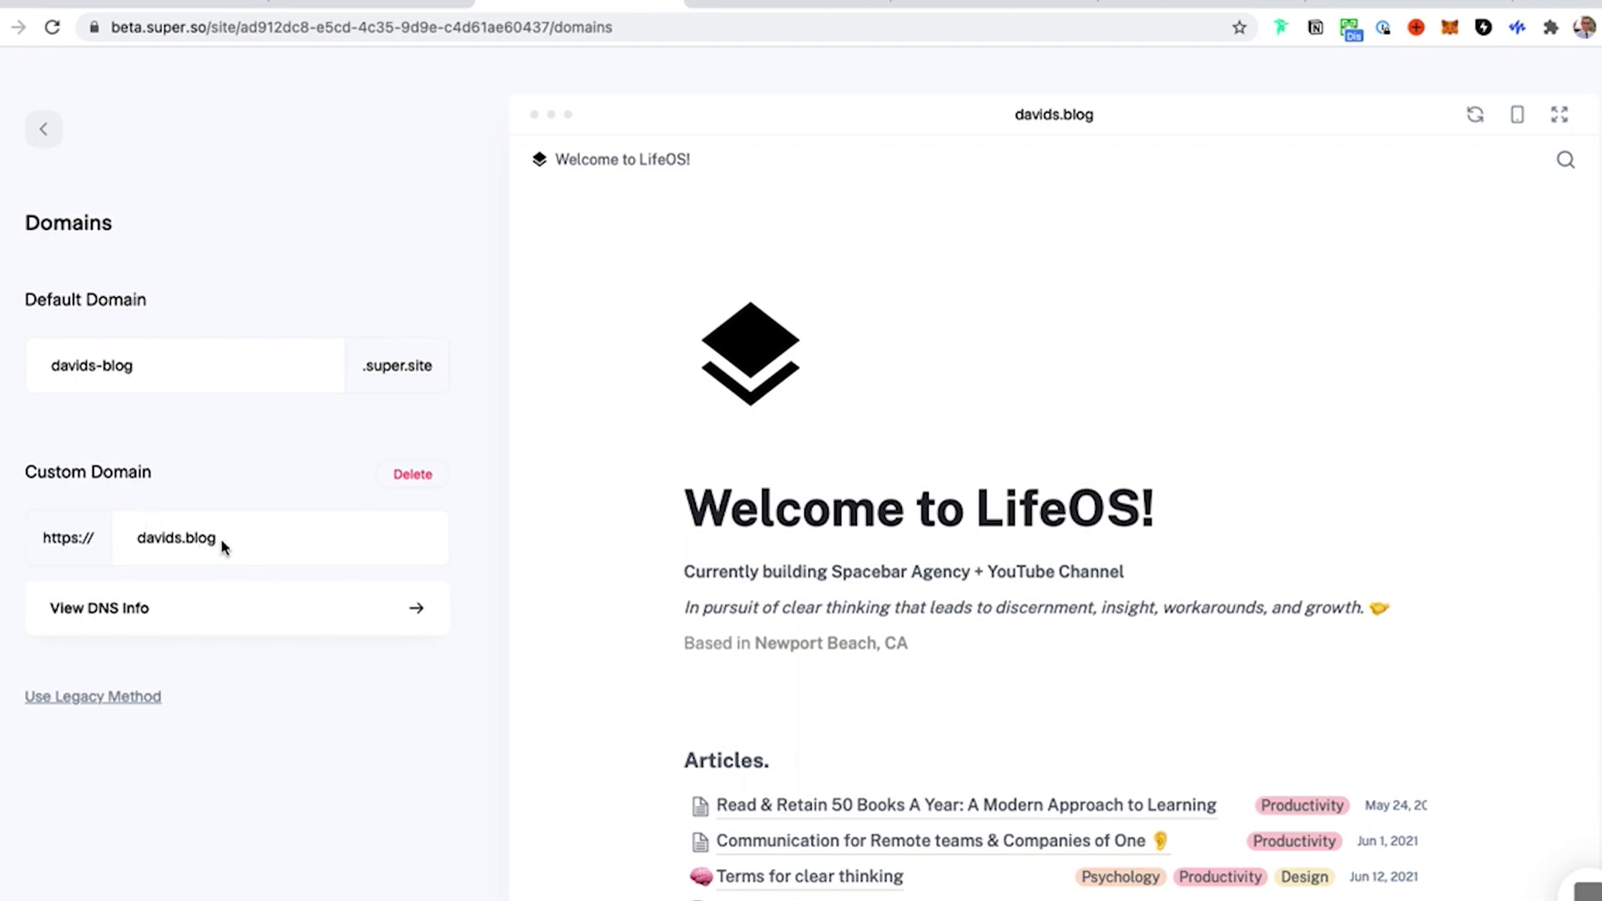
{"action": "left_click", "coordinate": [115, 616]}
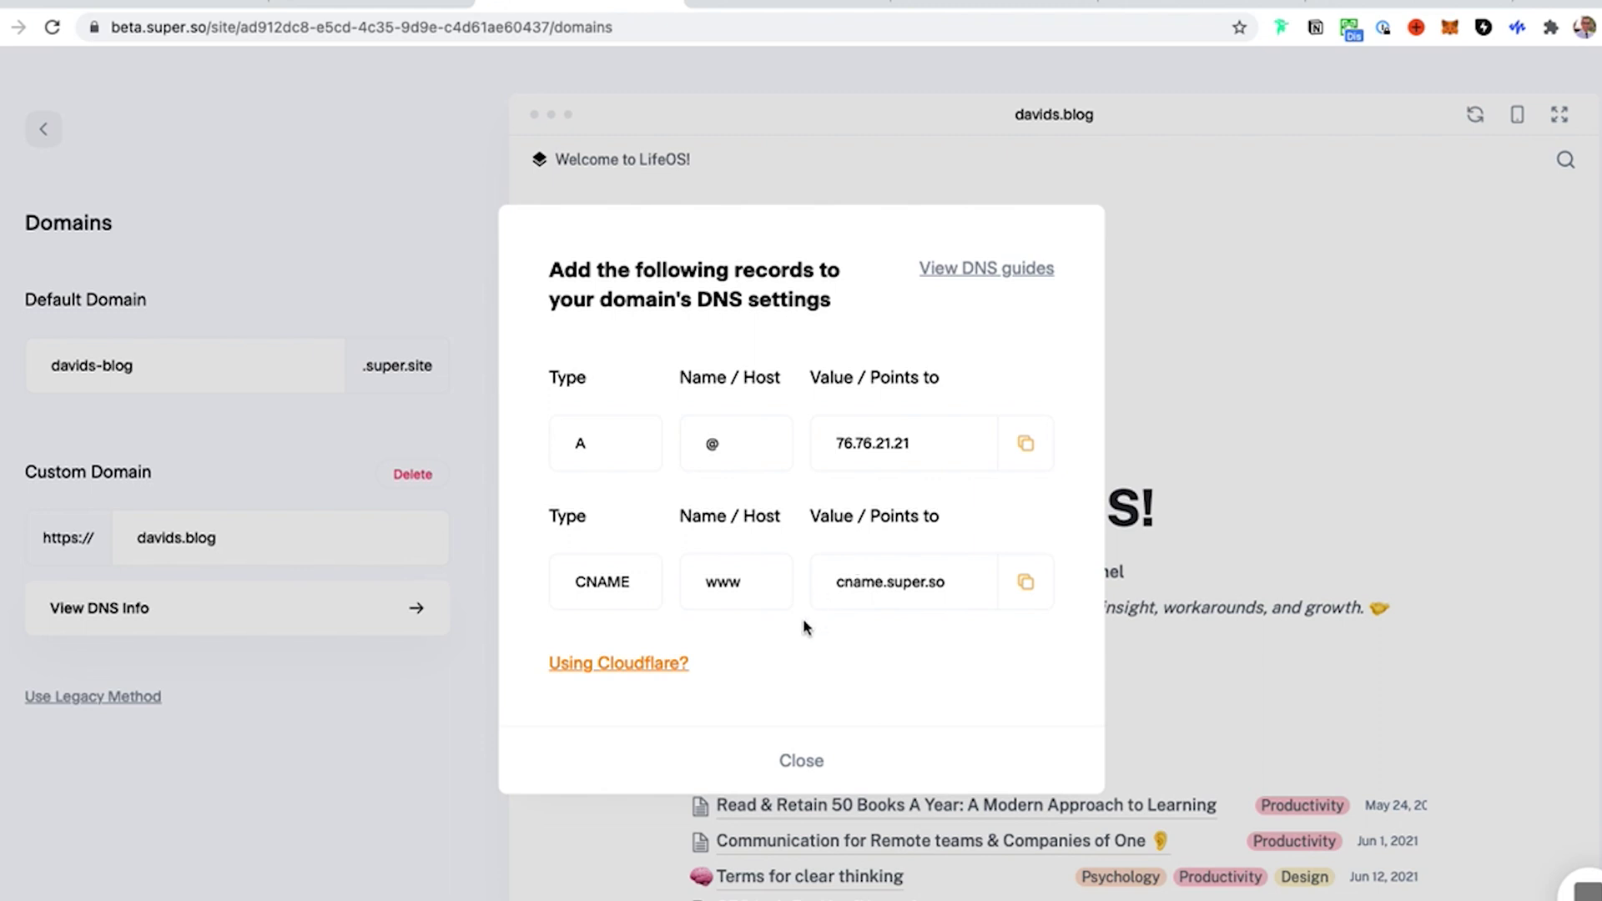
{"action": "left_click", "coordinate": [366, 145]}
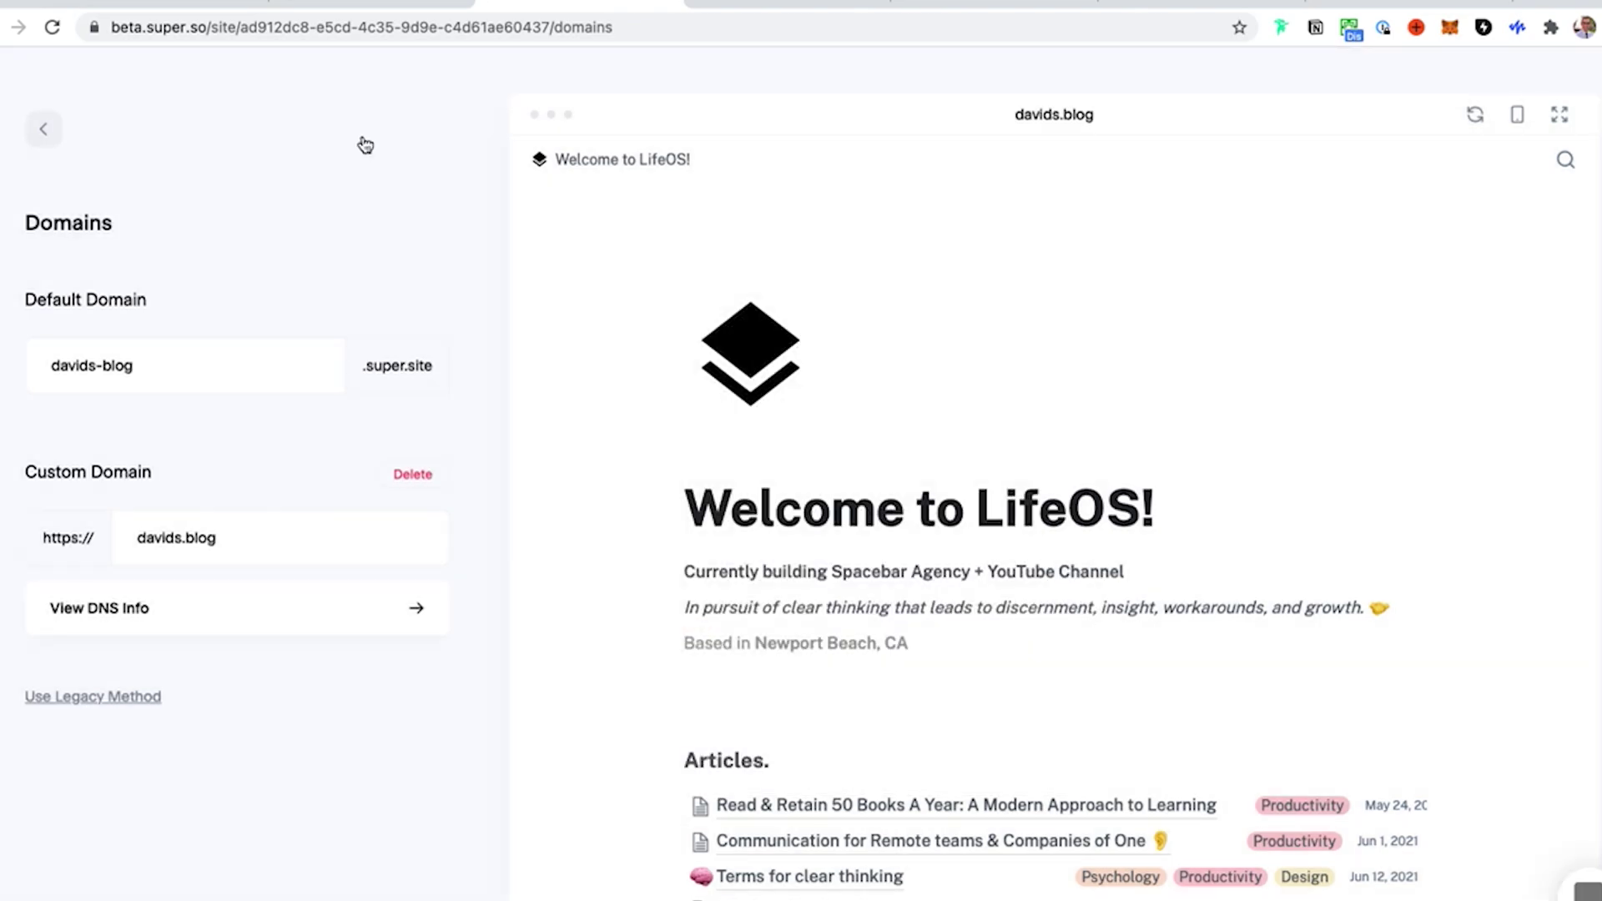
- Load davids.blog in a new Chrome tab, confirm its secure connection, and return to Super
{"action": "key", "text": "ctrl+t"}
{"action": "type", "text": "dav"}
{"action": "key", "text": "Return"}
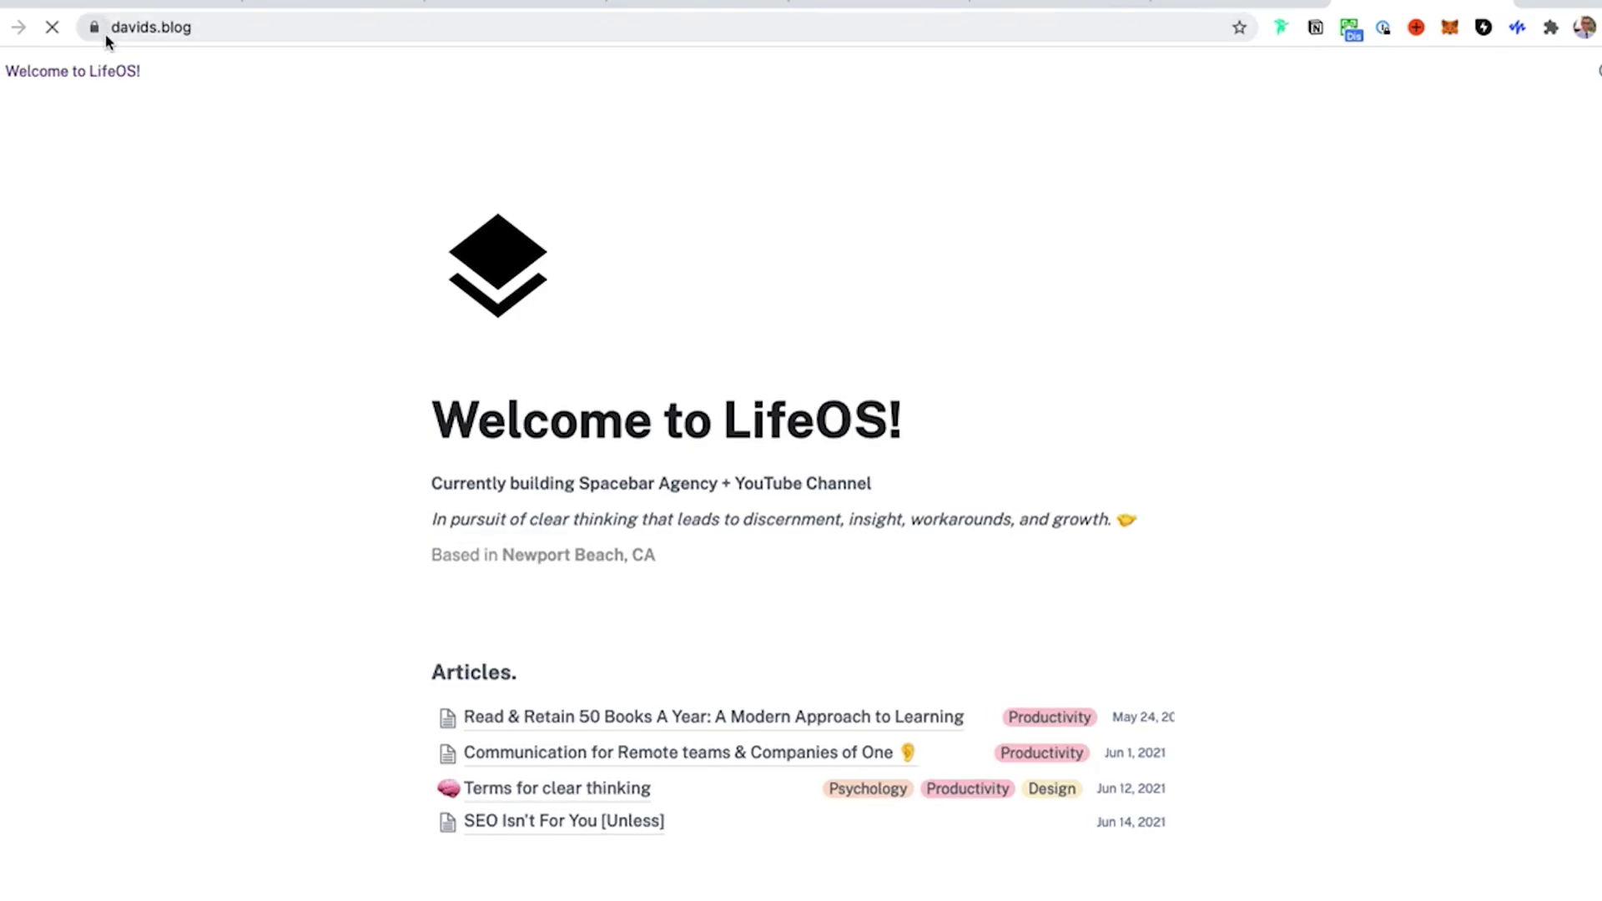
{"action": "left_click", "coordinate": [96, 28]}
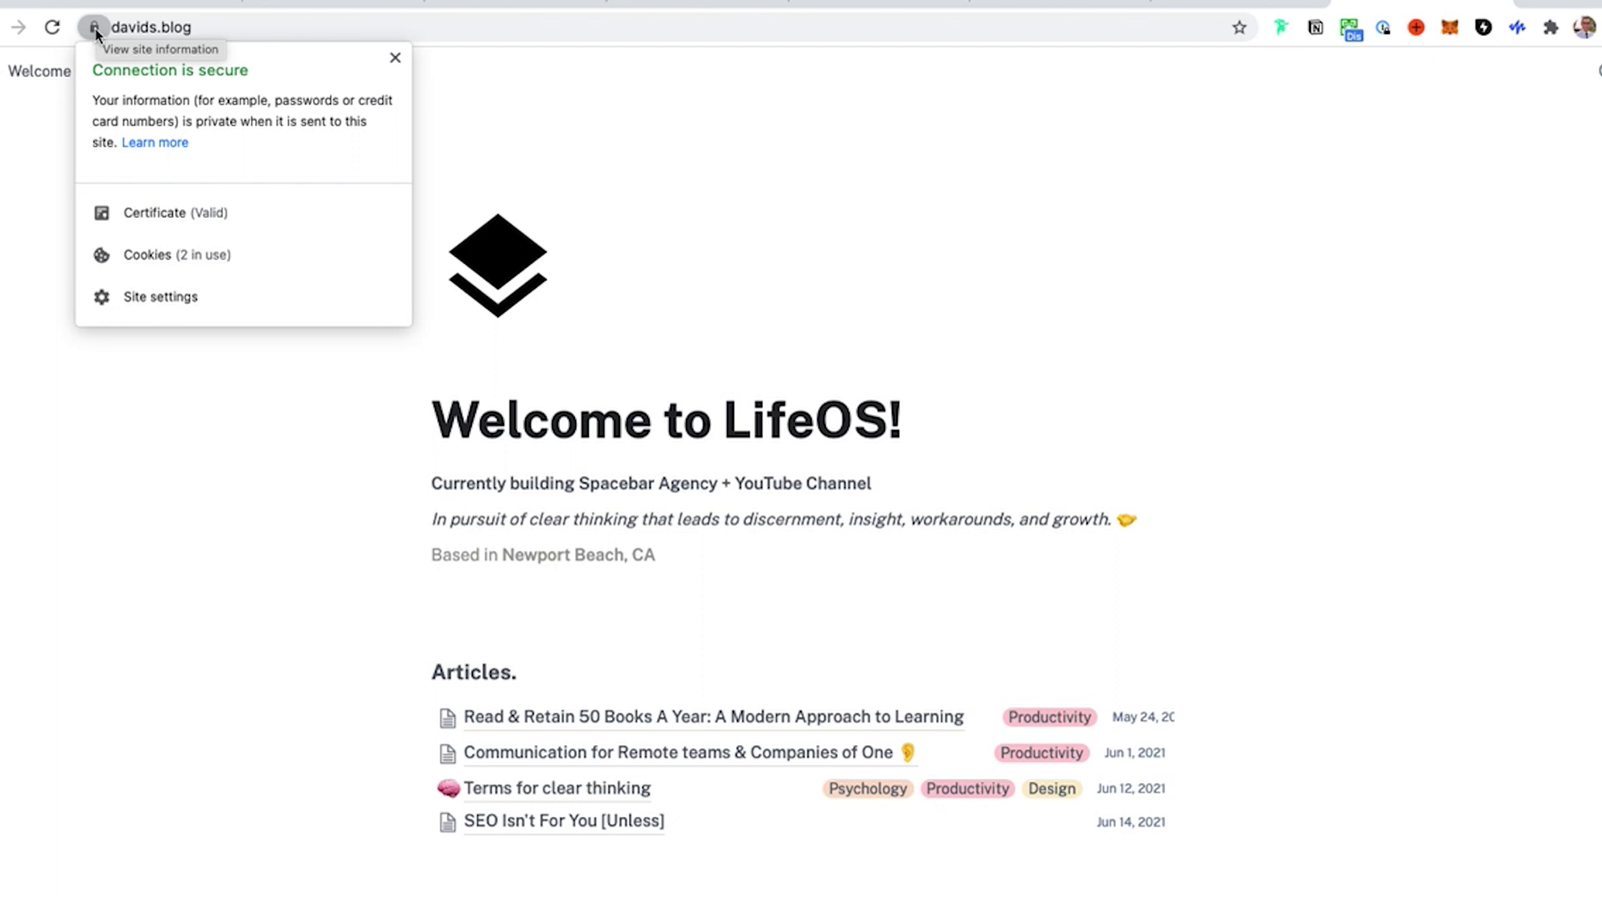
{"action": "left_click", "coordinate": [374, 10]}
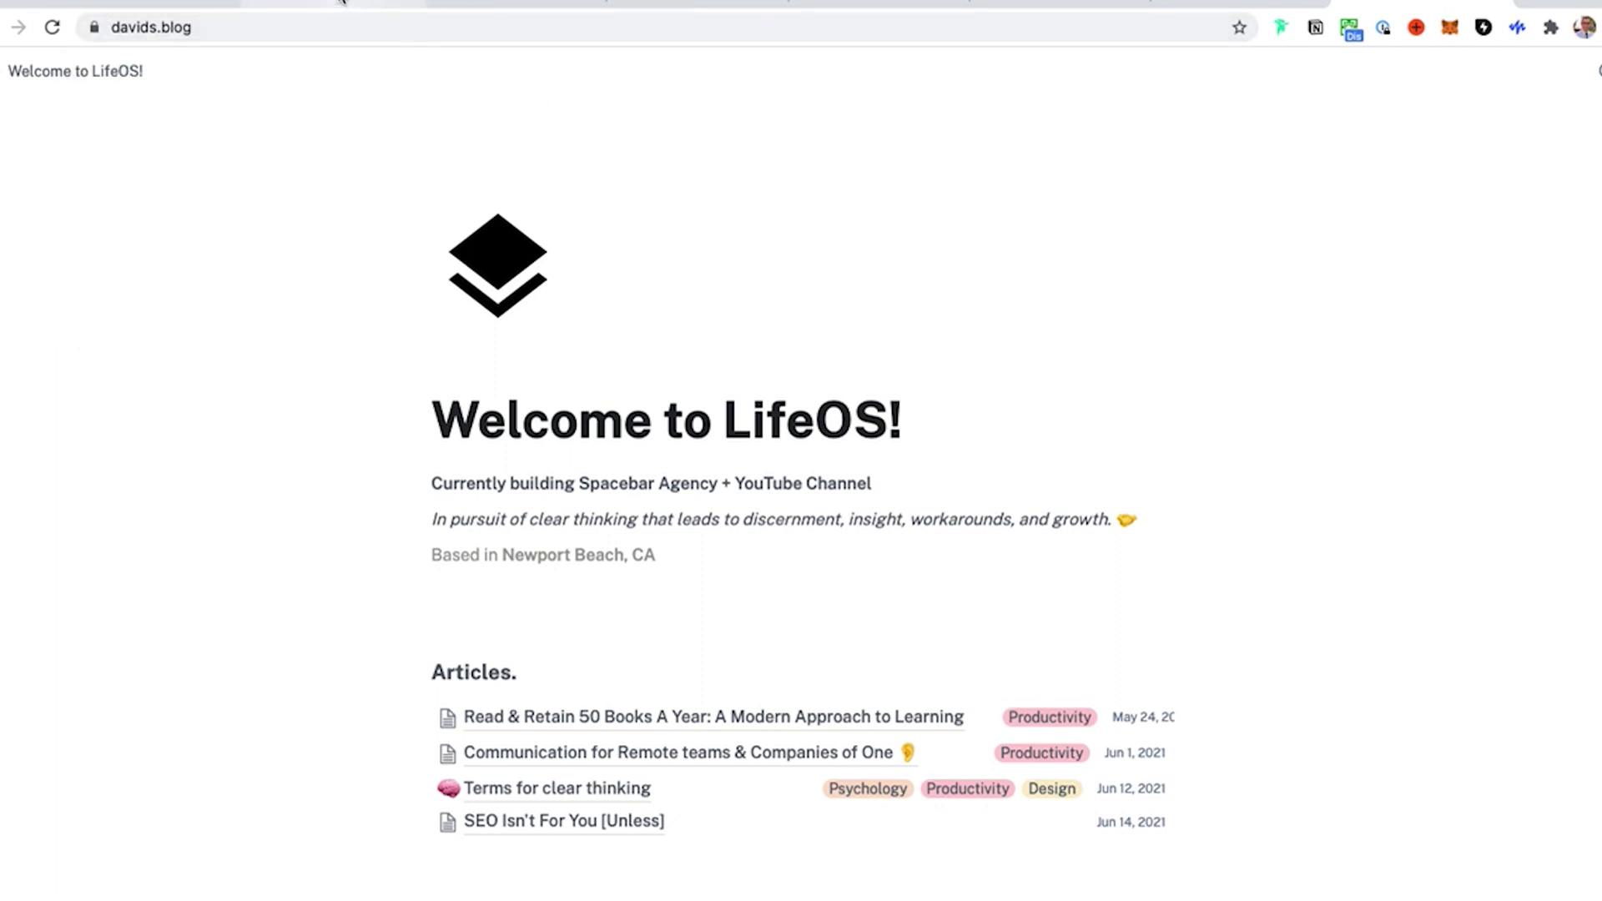
{"action": "left_click", "coordinate": [467, 8]}
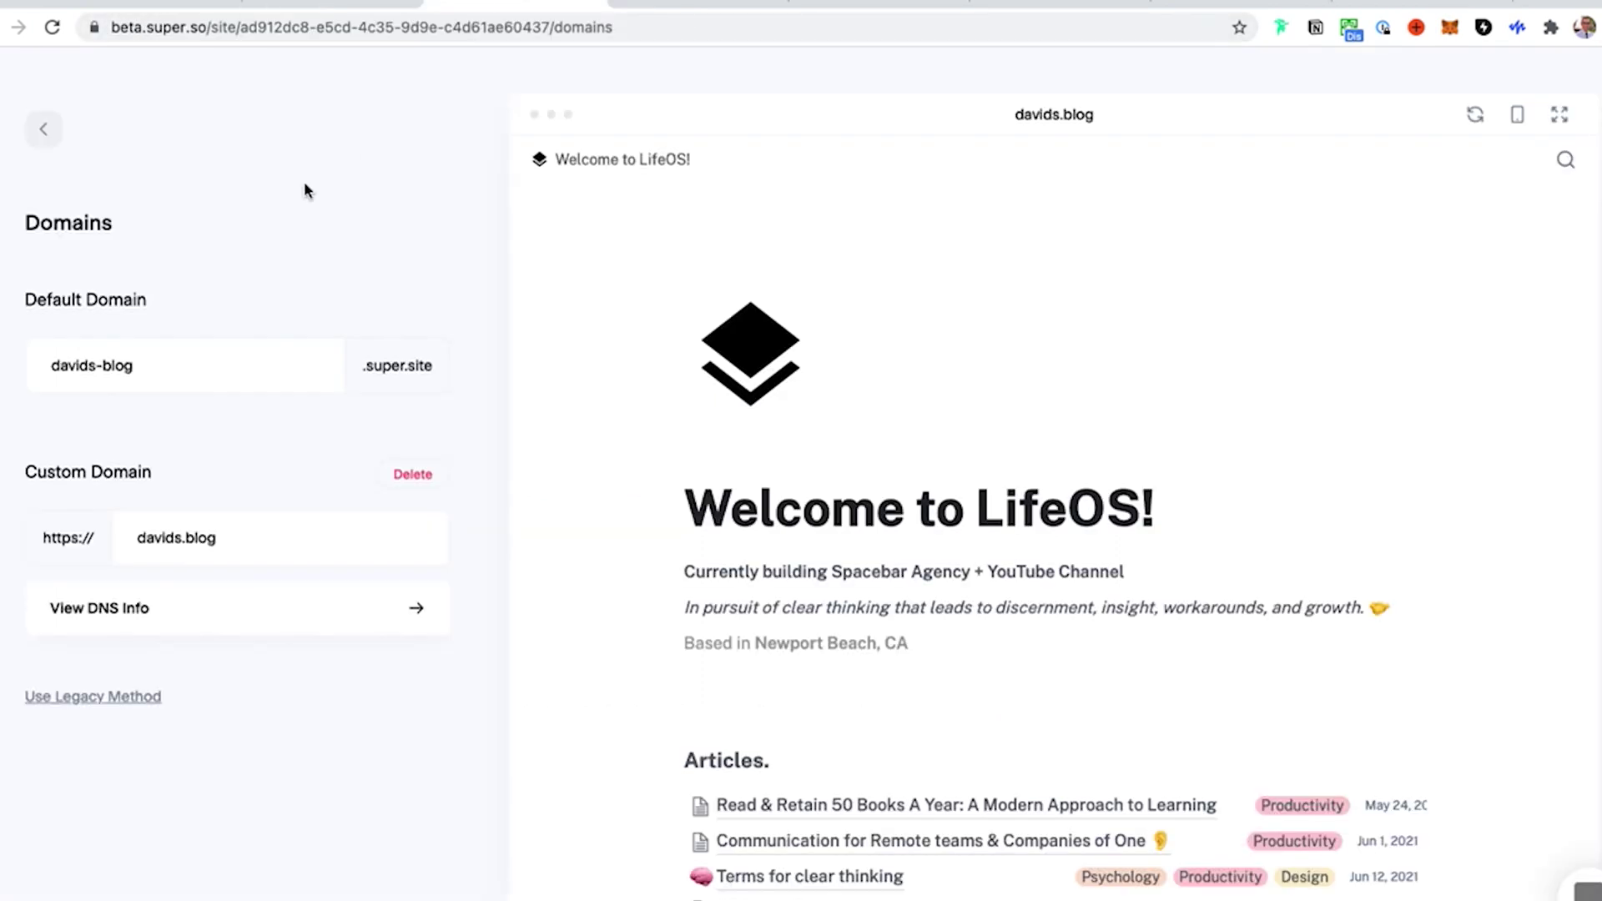
- Scroll through Options: code injection, English site language, favicon and search engine indexing
{"action": "left_click", "coordinate": [45, 132]}
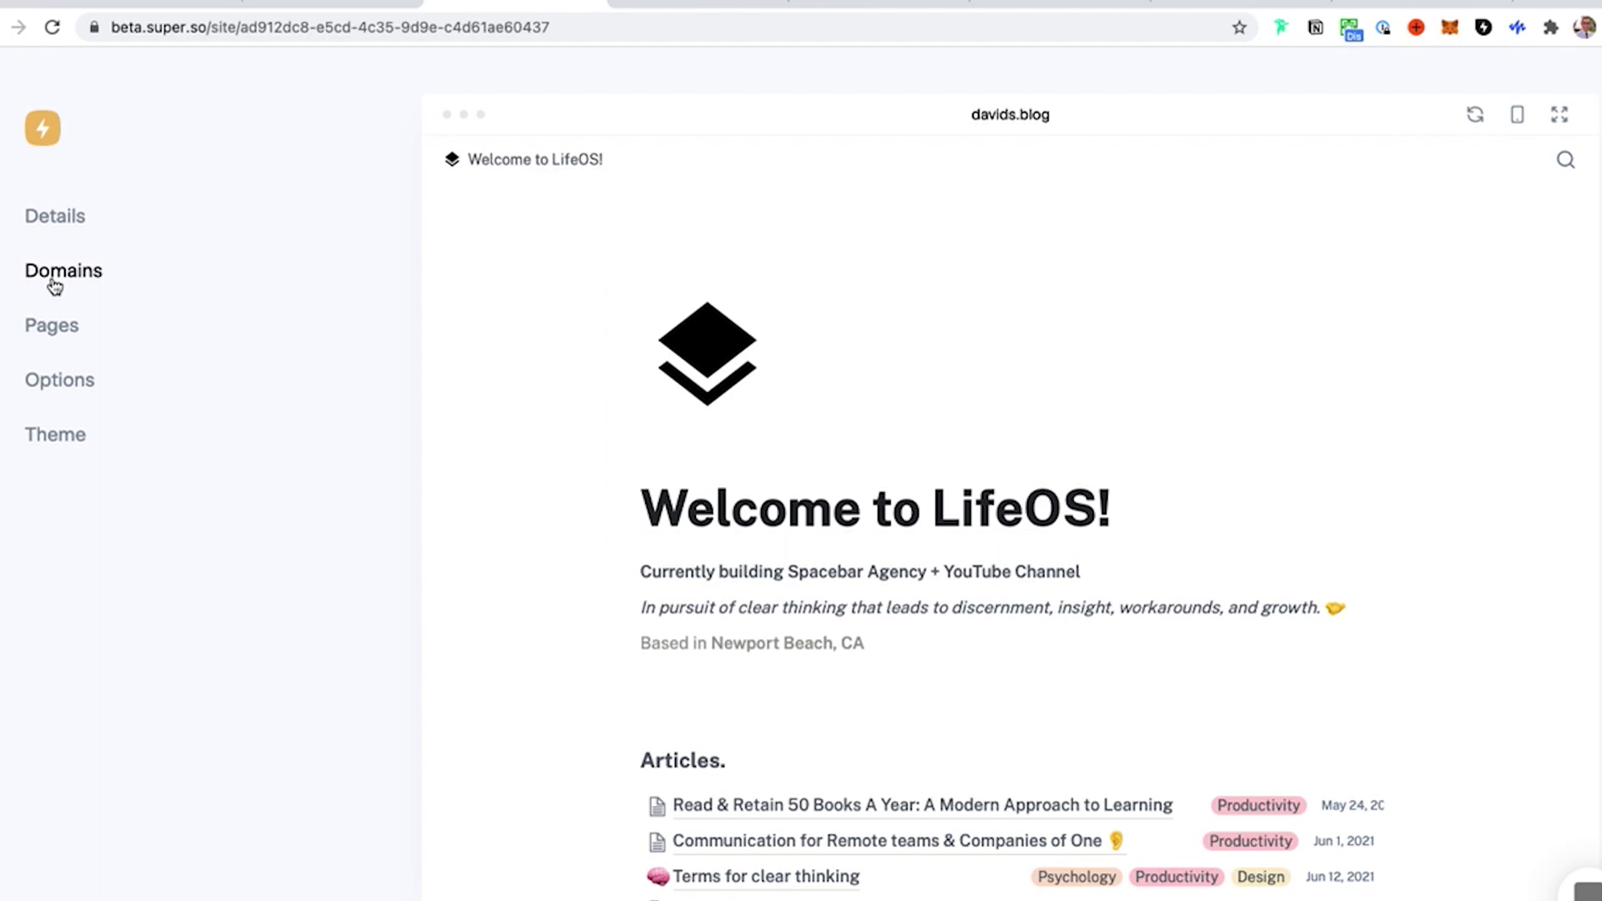
{"action": "left_click", "coordinate": [75, 382]}
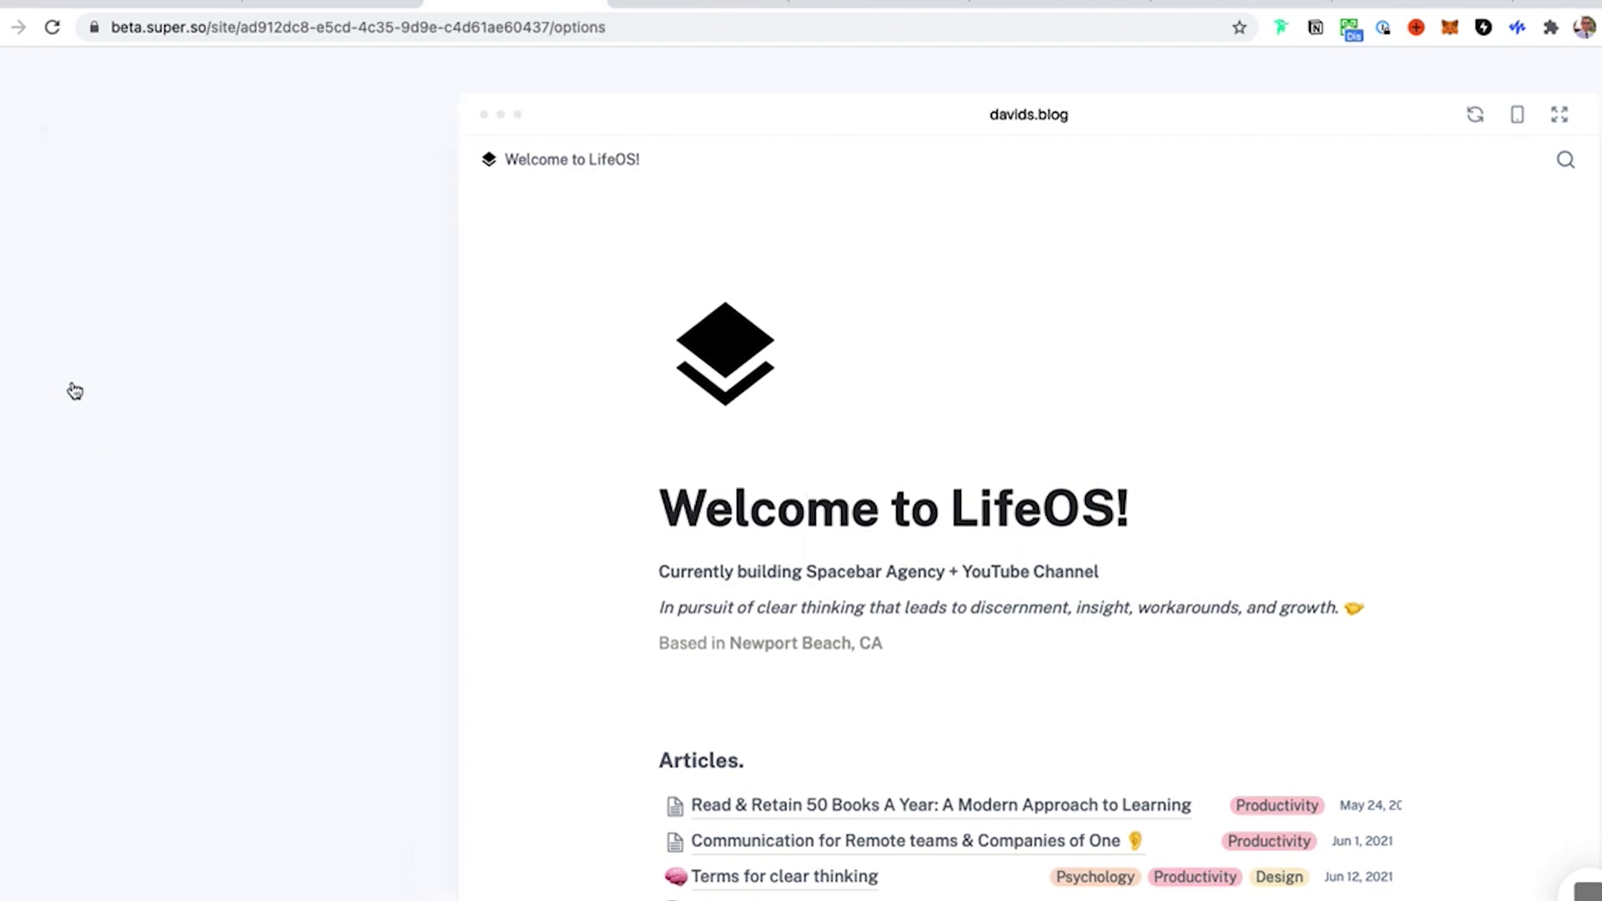
{"action": "scroll", "coordinate": [168, 489], "scroll_direction": "down", "scroll_amount": 3}
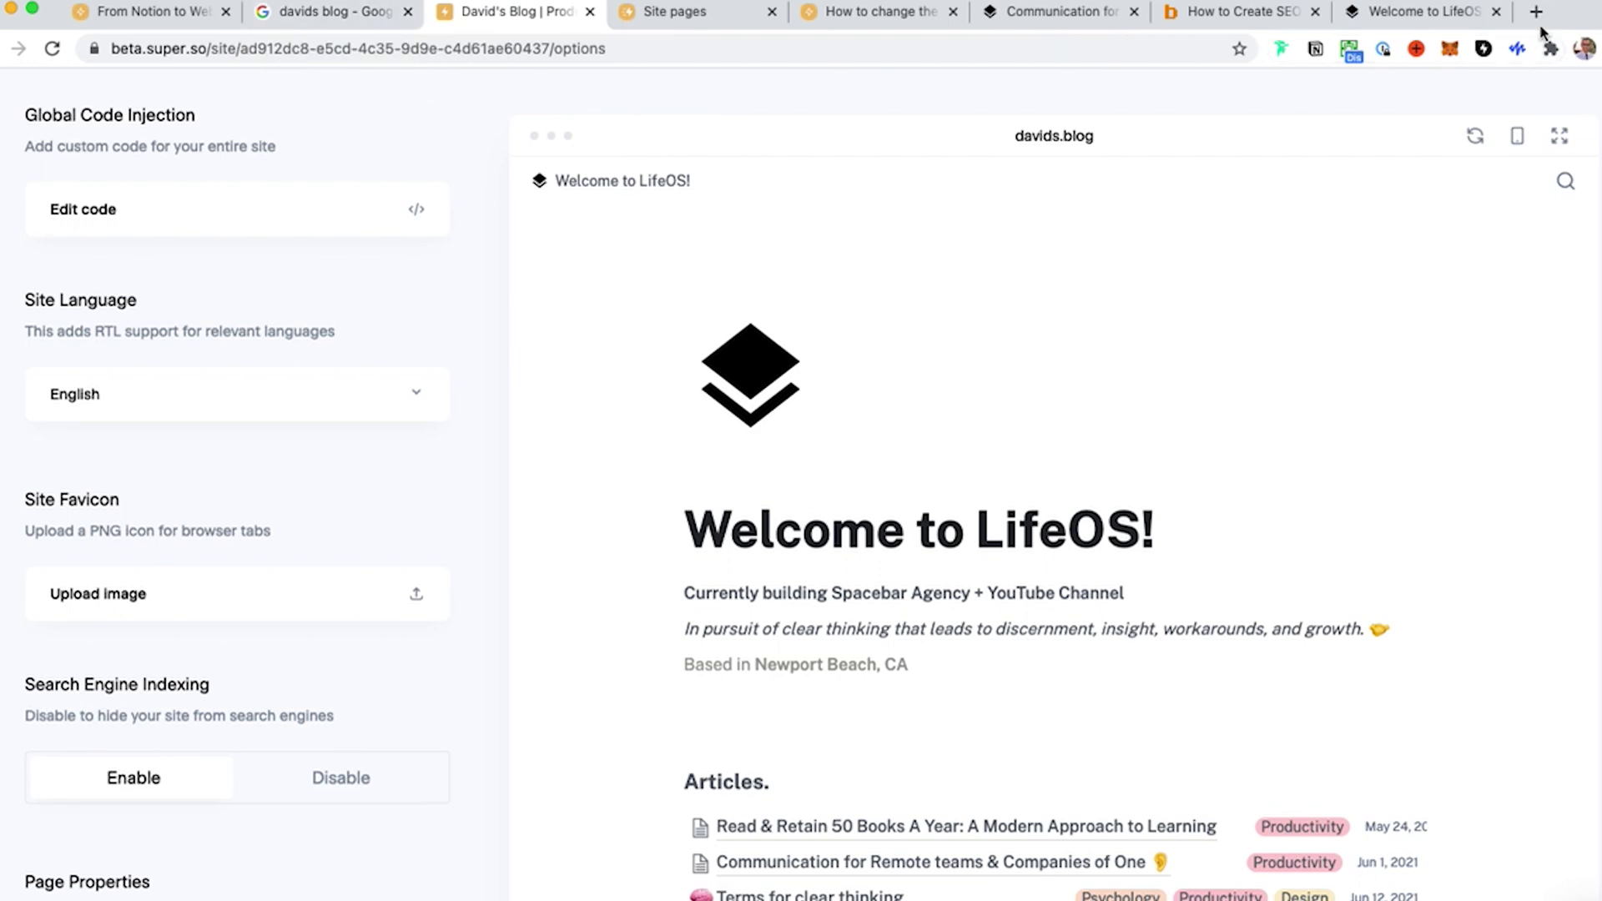
- Open the 'Terms for clear thinking' article on the live davids.blog, then return to Super
{"action": "left_click", "coordinate": [1418, 25]}
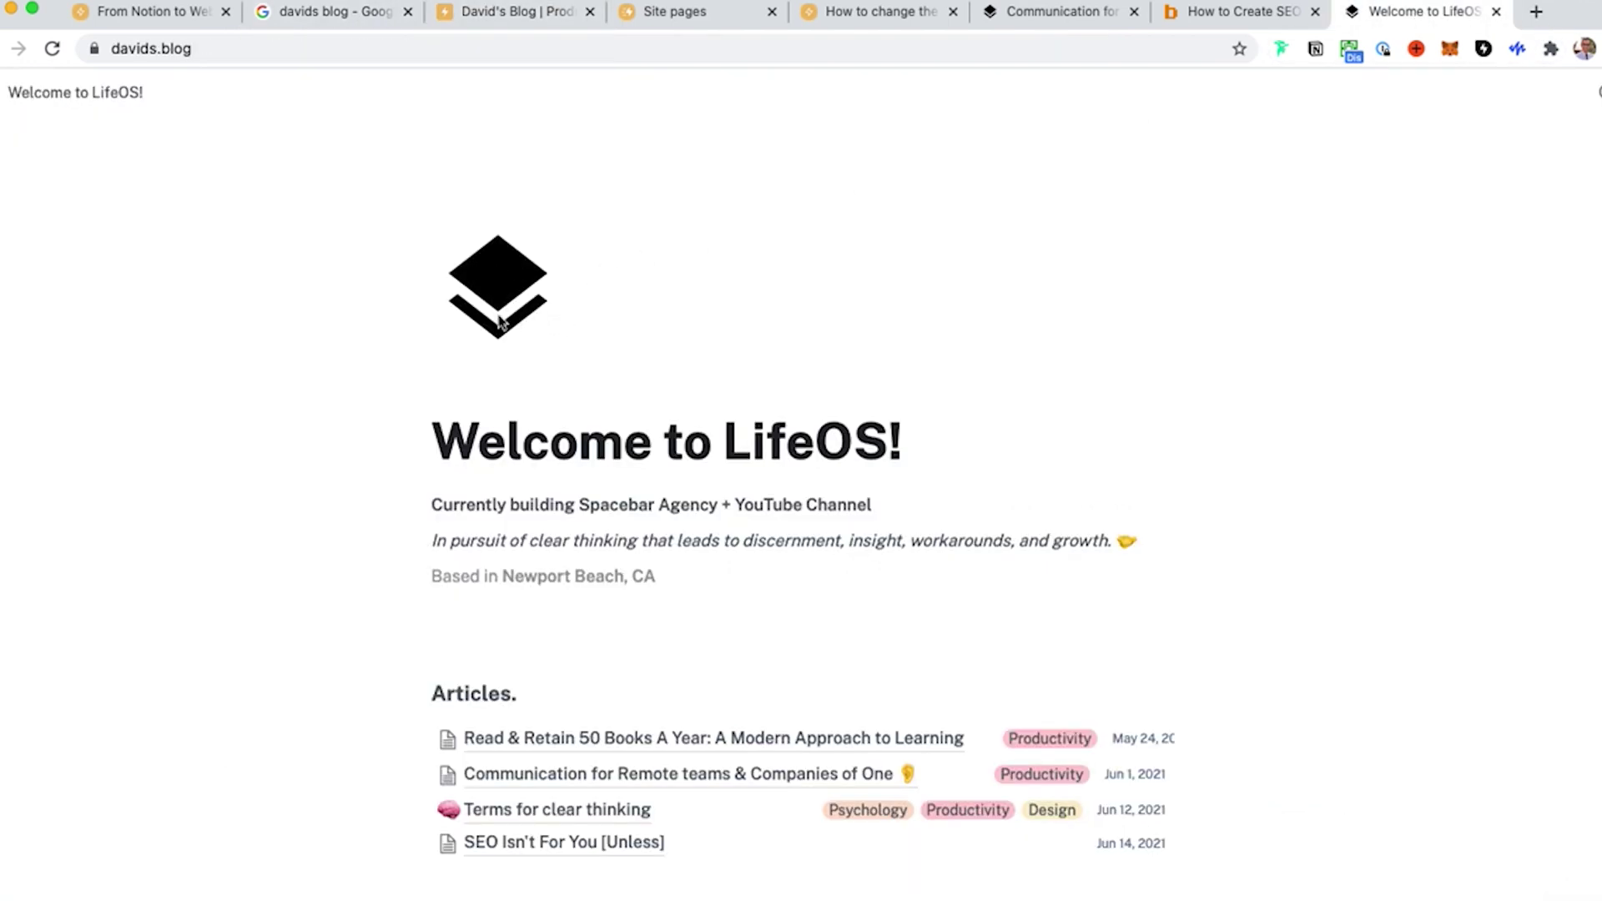
{"action": "left_click", "coordinate": [497, 809]}
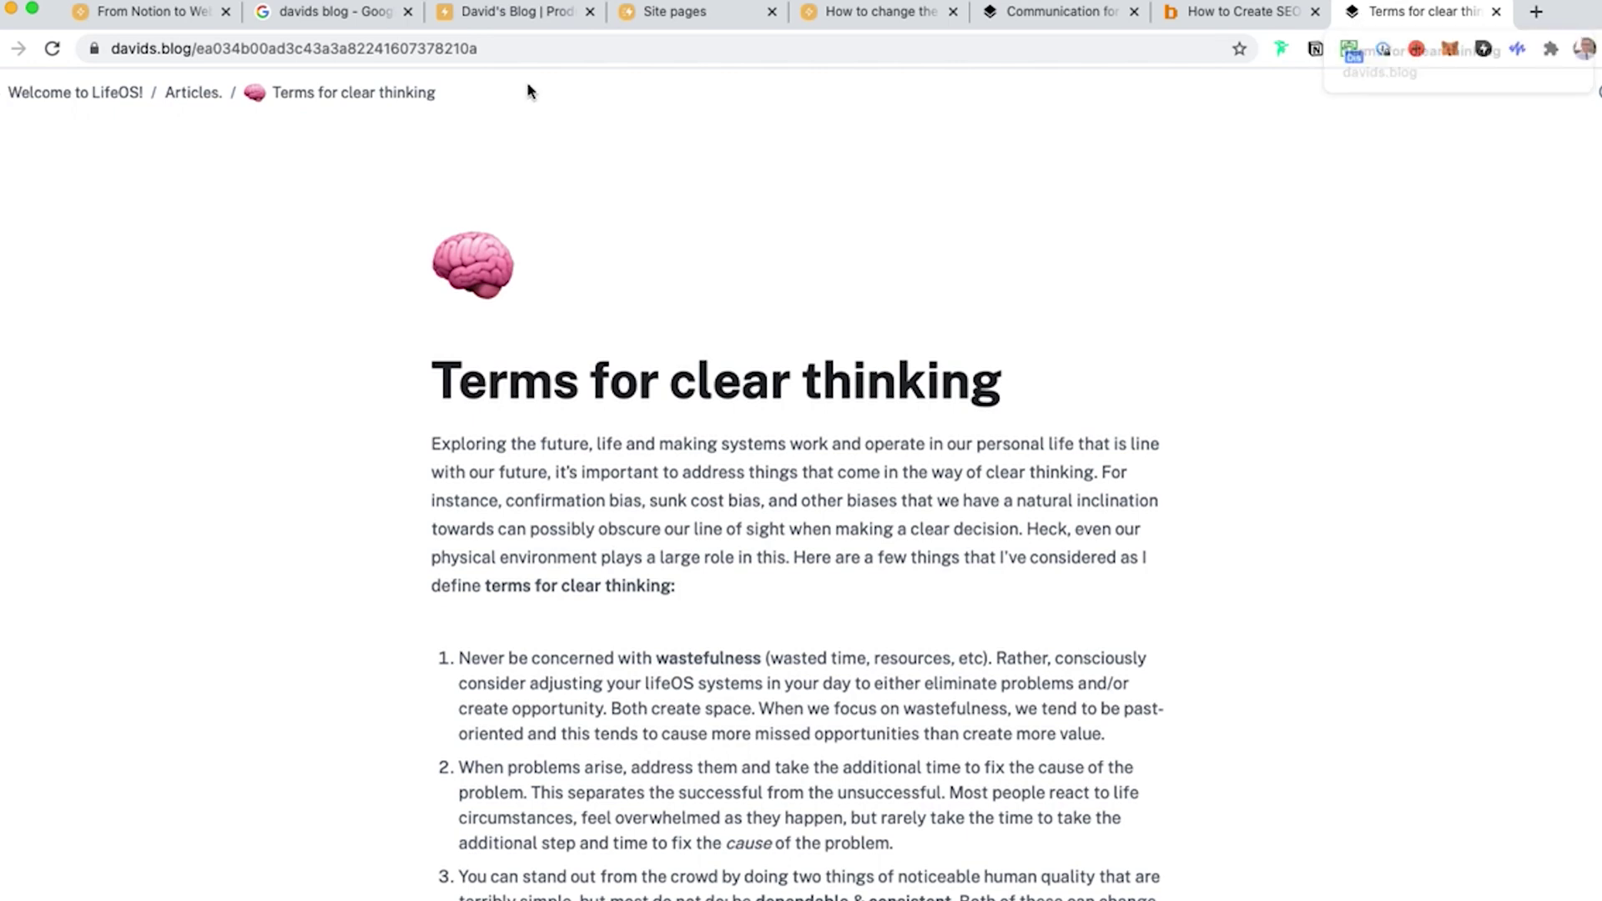
{"action": "left_click", "coordinate": [513, 19]}
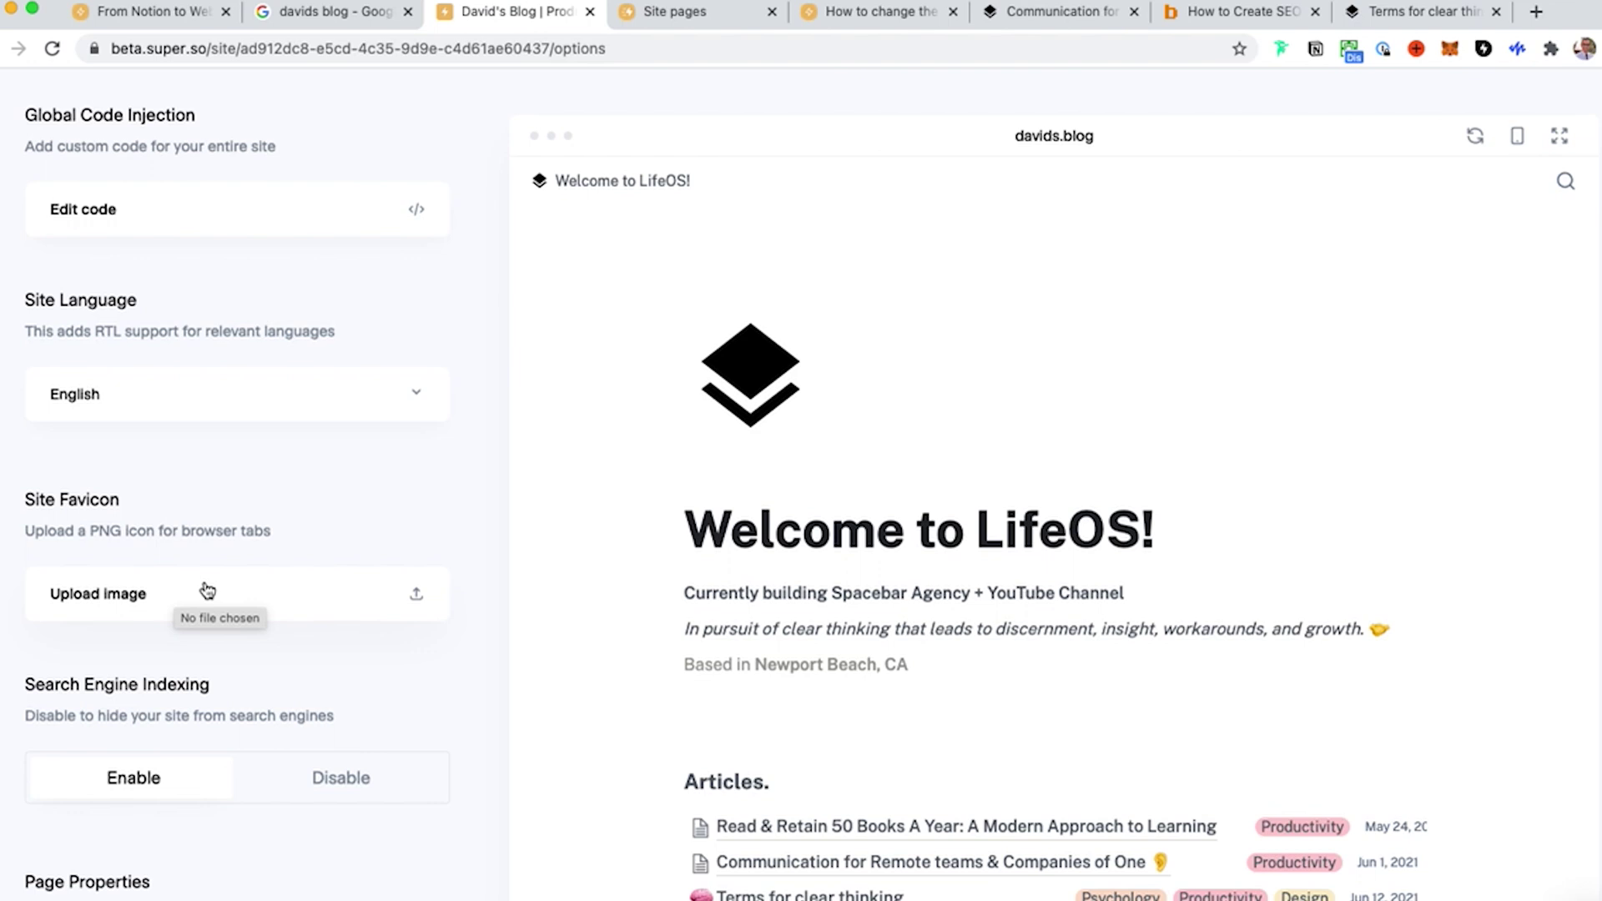
{"action": "scroll", "coordinate": [207, 591], "scroll_direction": "down", "scroll_amount": 4}
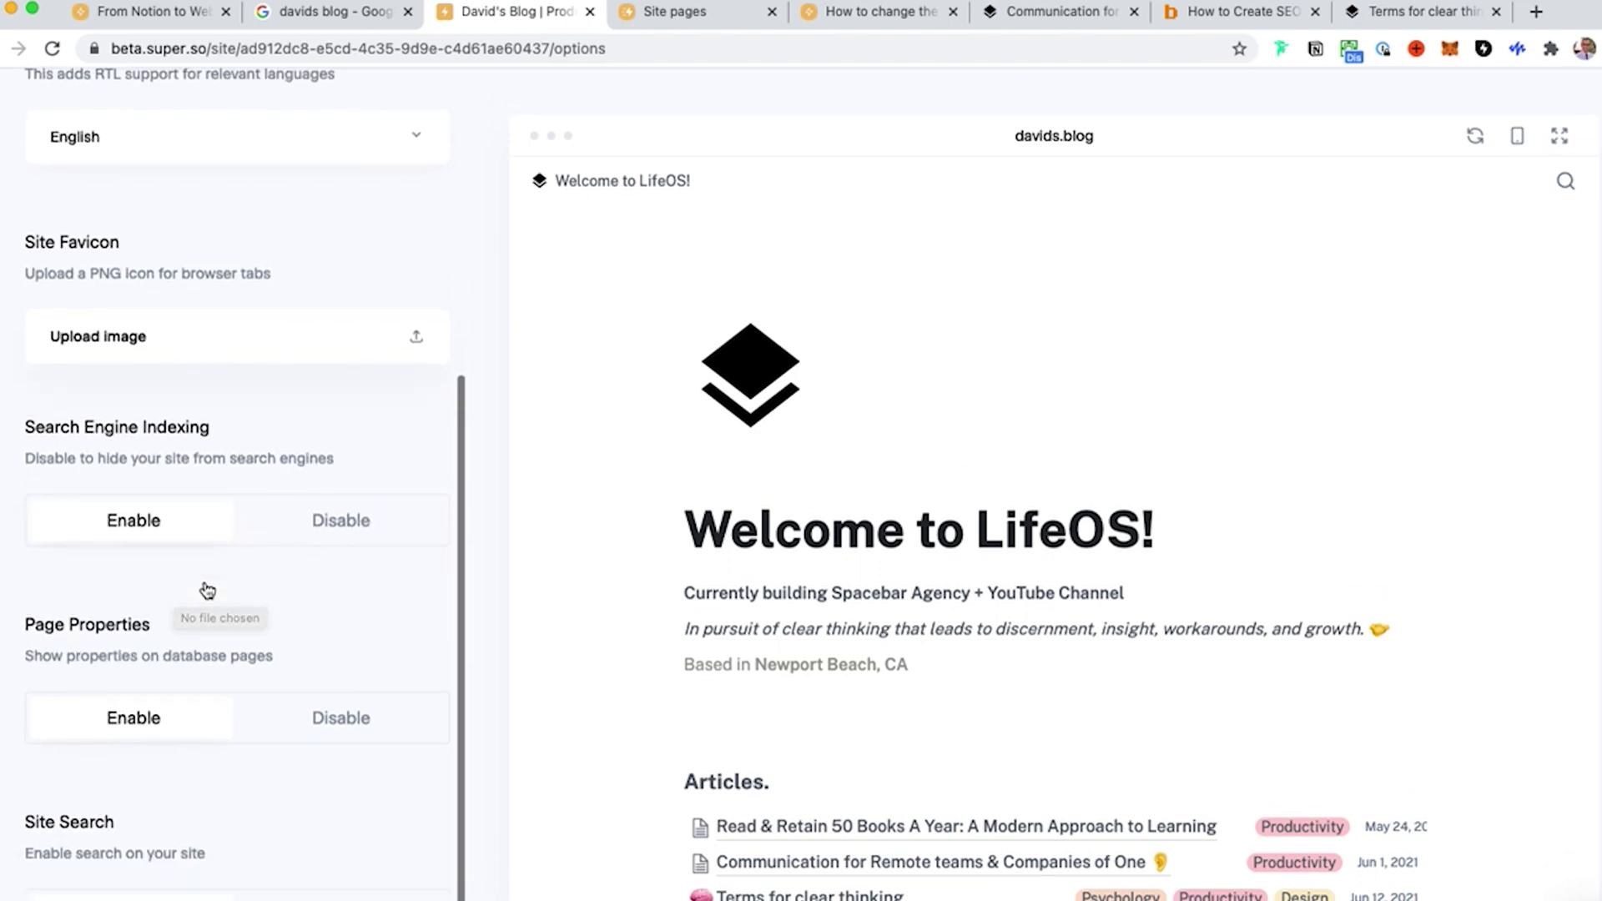
{"action": "scroll", "coordinate": [205, 588], "scroll_direction": "up", "scroll_amount": 1}
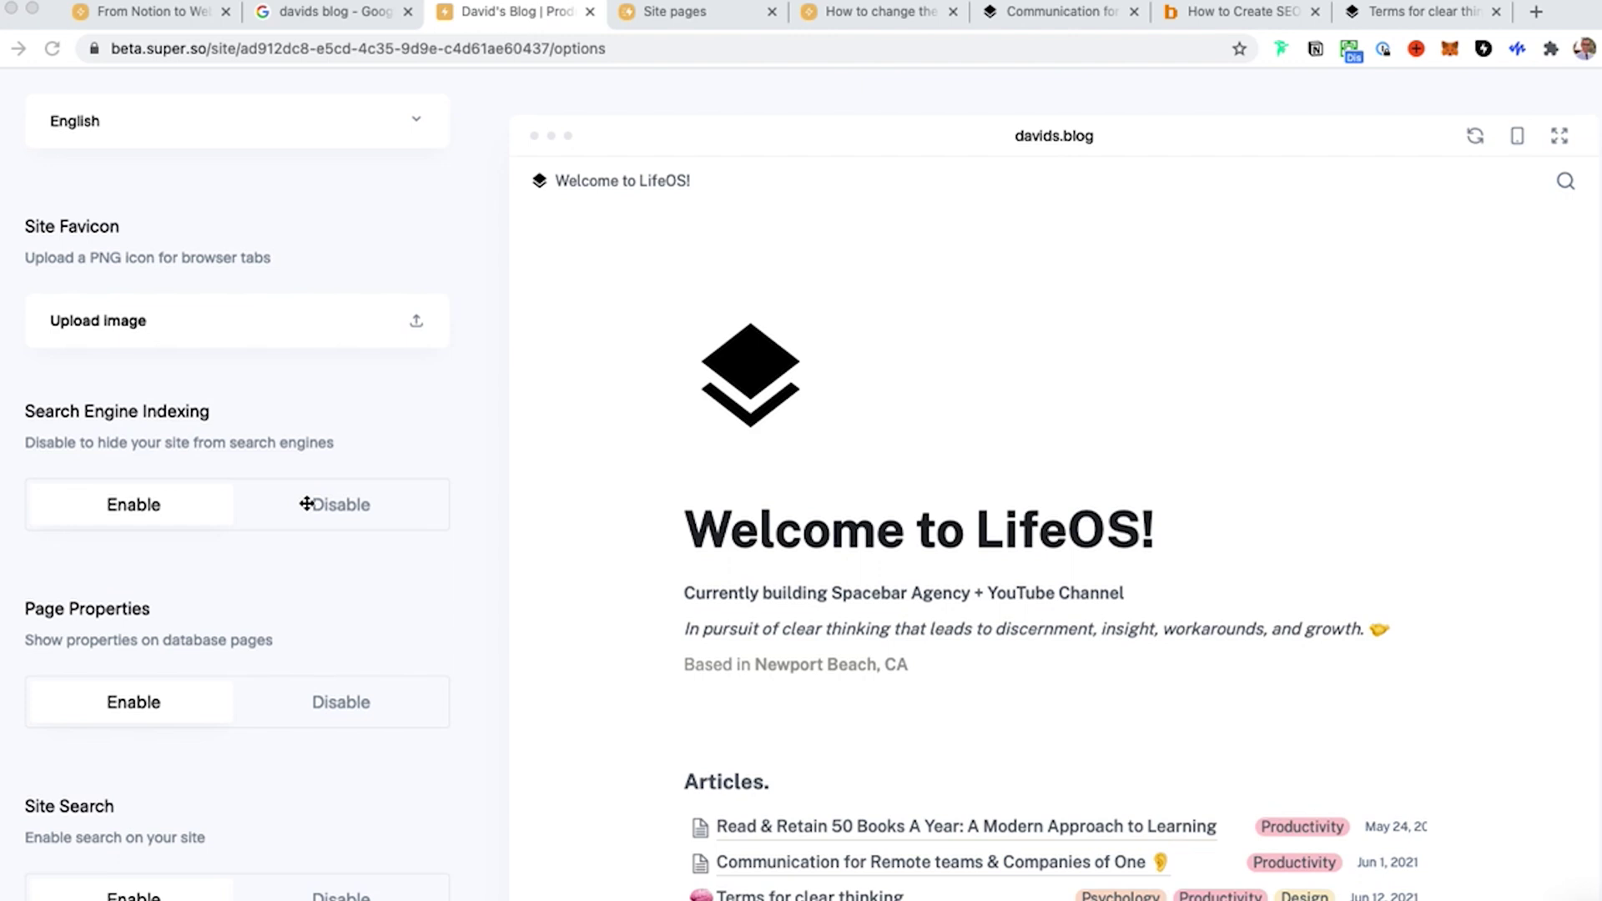
{"action": "left_click", "coordinate": [158, 469]}
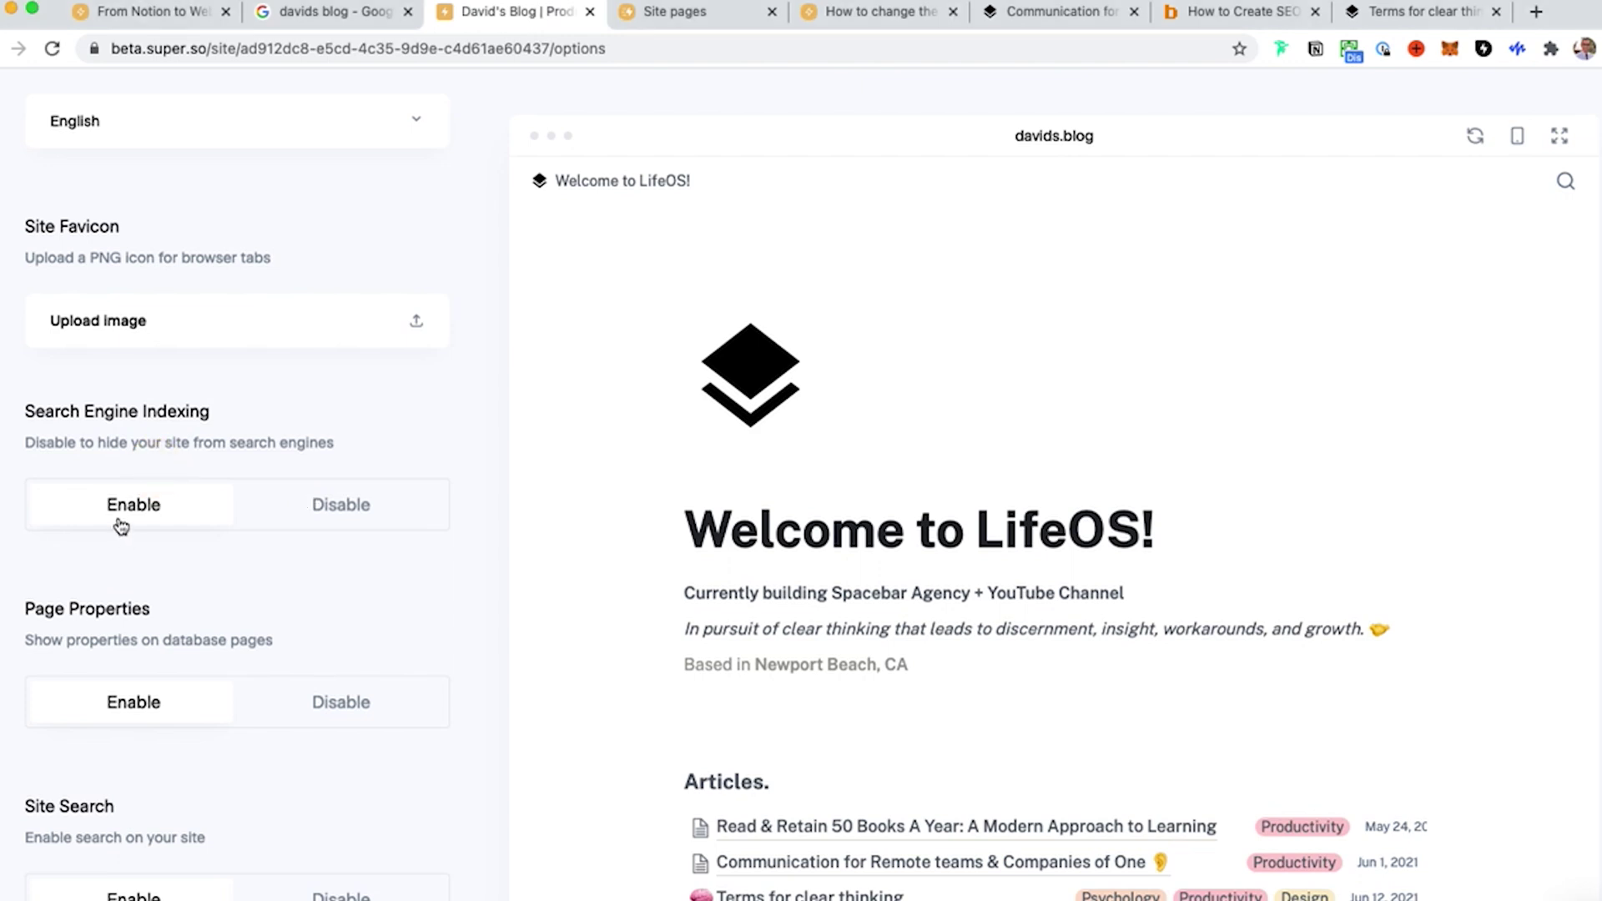